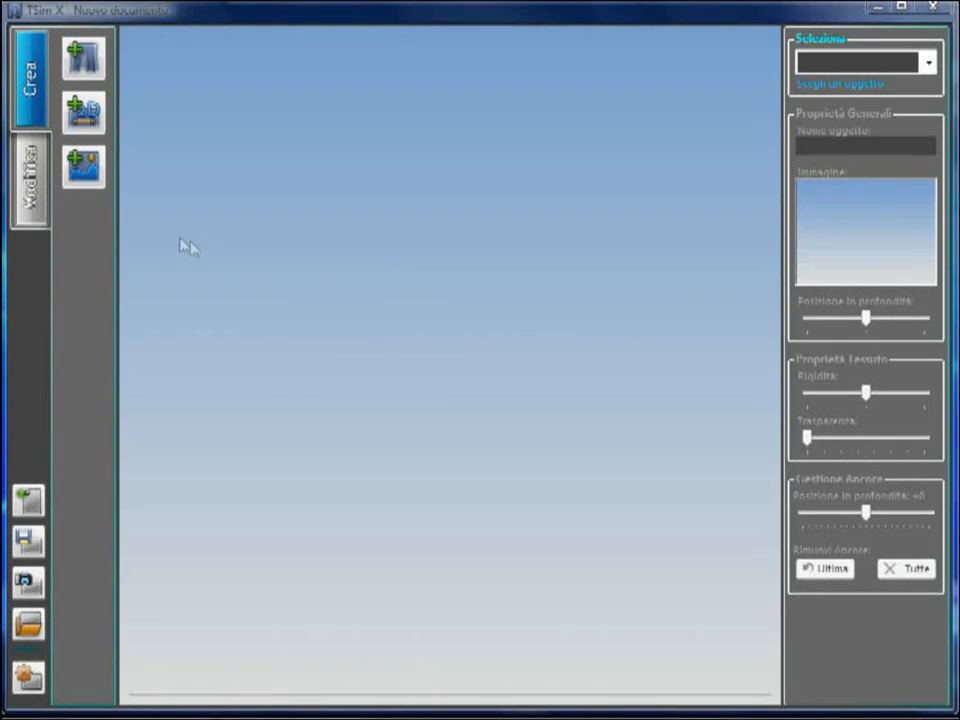
- Load the Ambiente 3 image from the Sfondi folder as the scene background
click(84, 170)
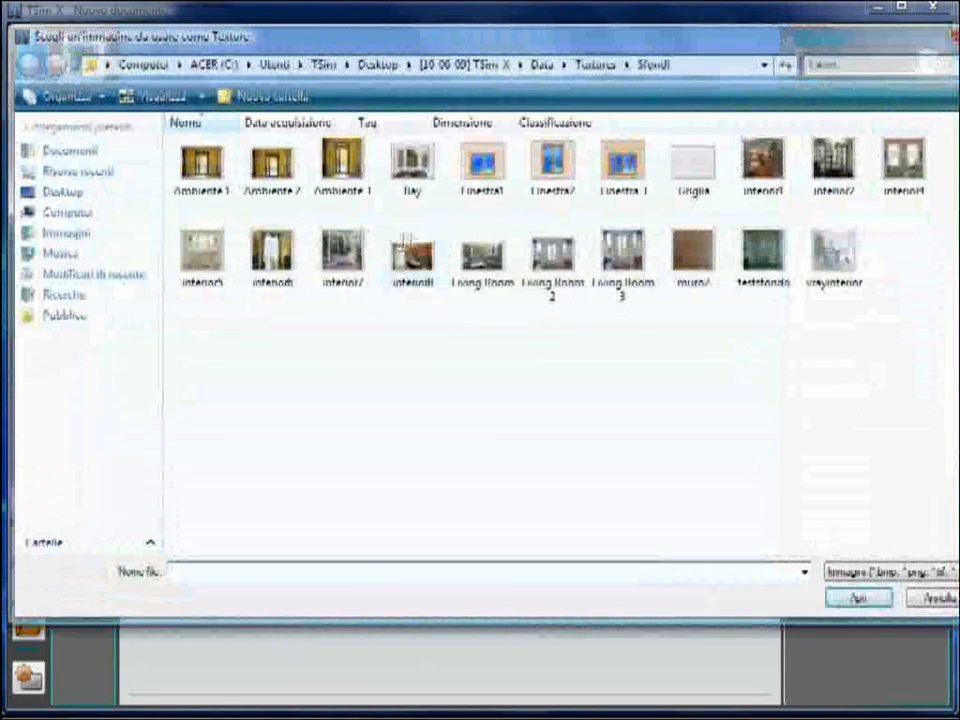
click(350, 166)
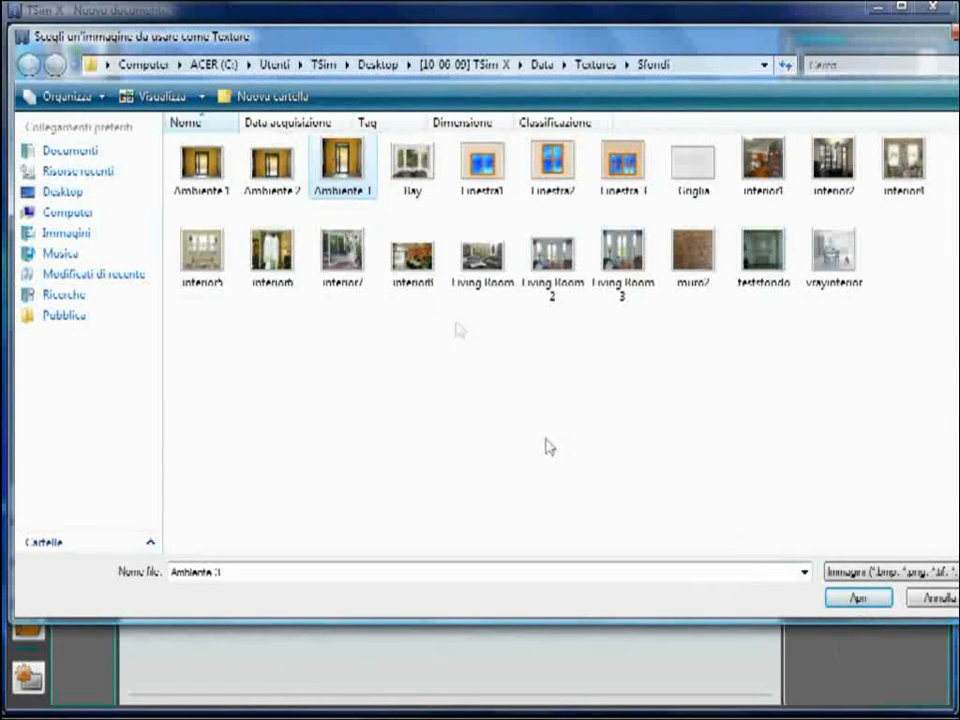
click(858, 598)
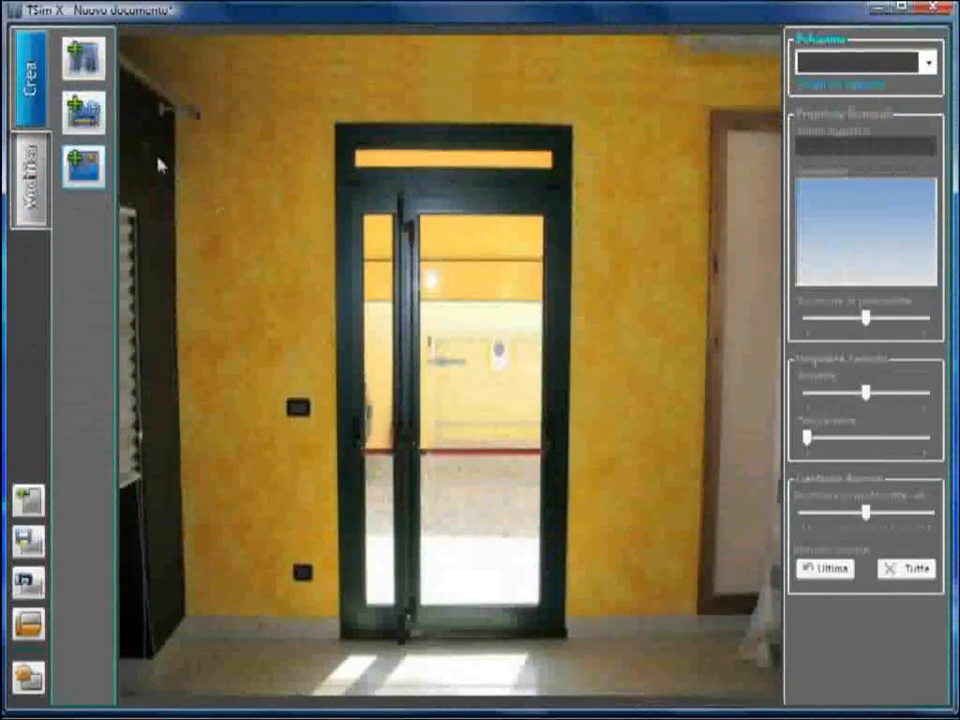
- Add the [Greta] Verde curtain rod from the Casa Valentina folder, drawing it above the glass door and slightly wider than its frame
click(82, 116)
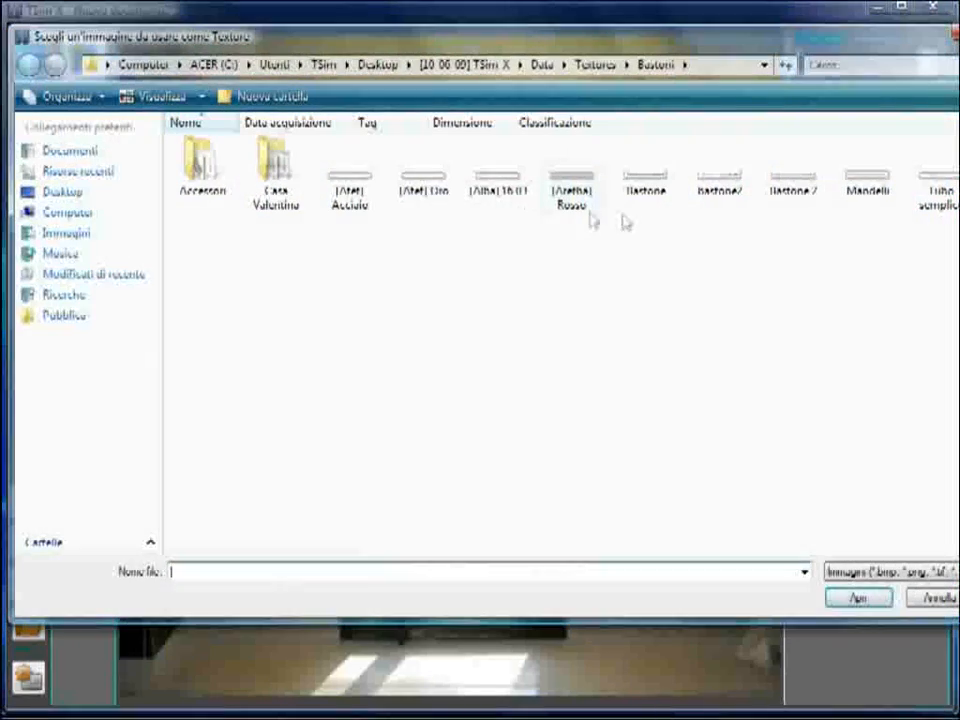
double_click(275, 180)
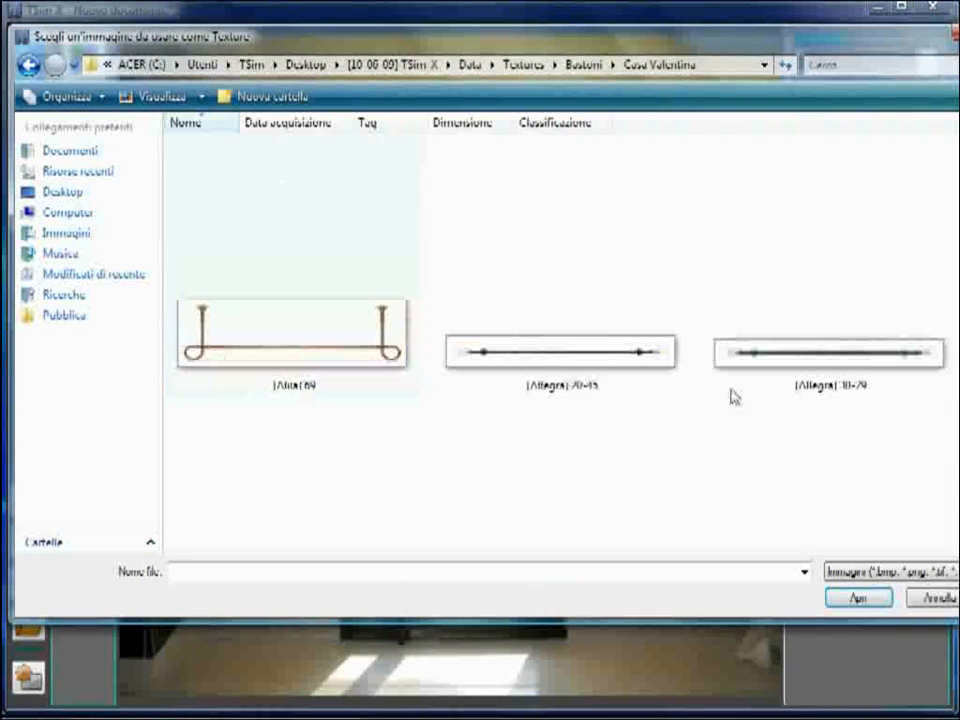
scroll(617, 400, down, 5)
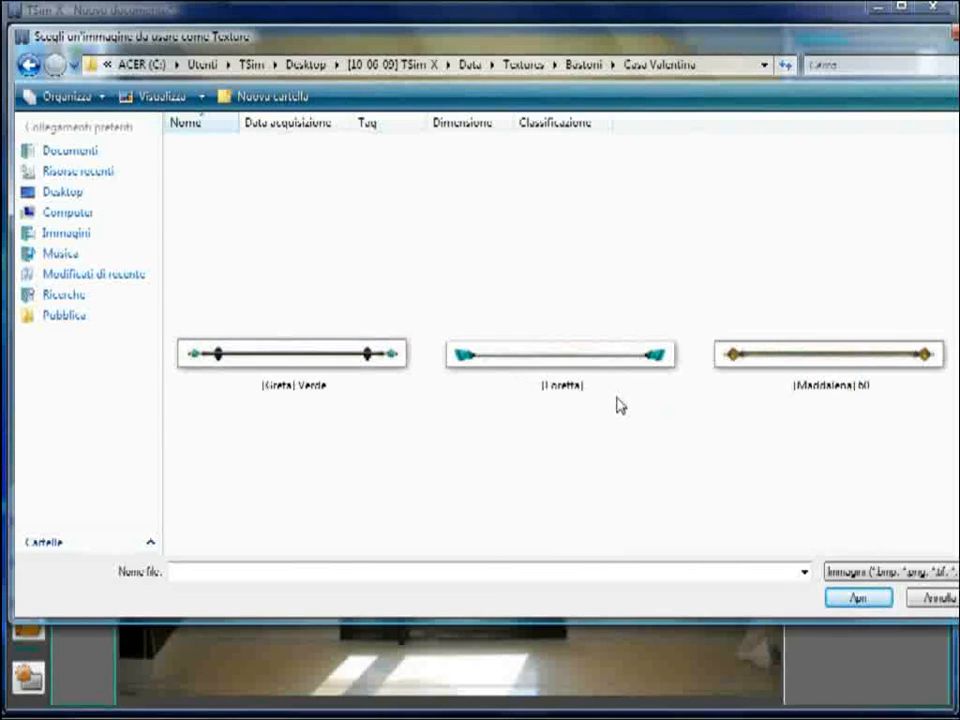
click(279, 358)
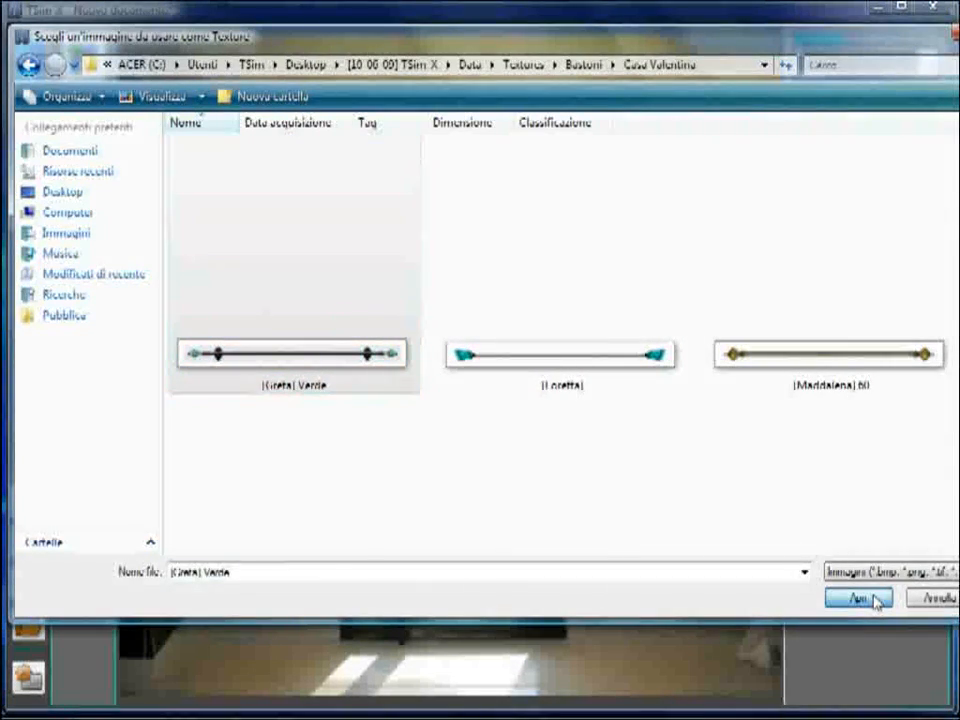
click(876, 600)
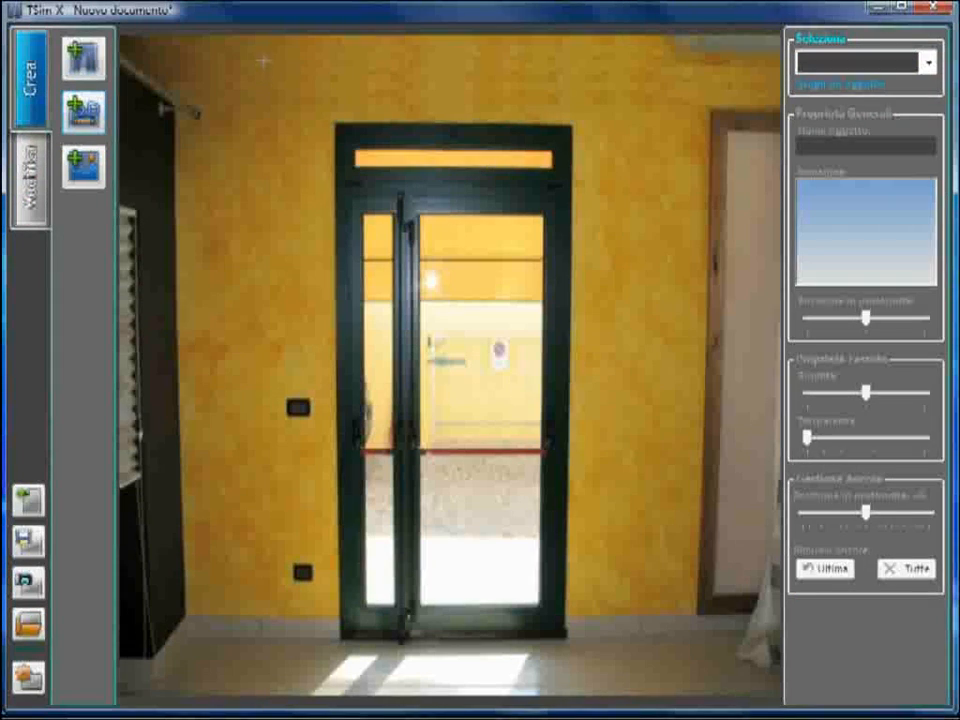
drag(262, 64, 645, 103)
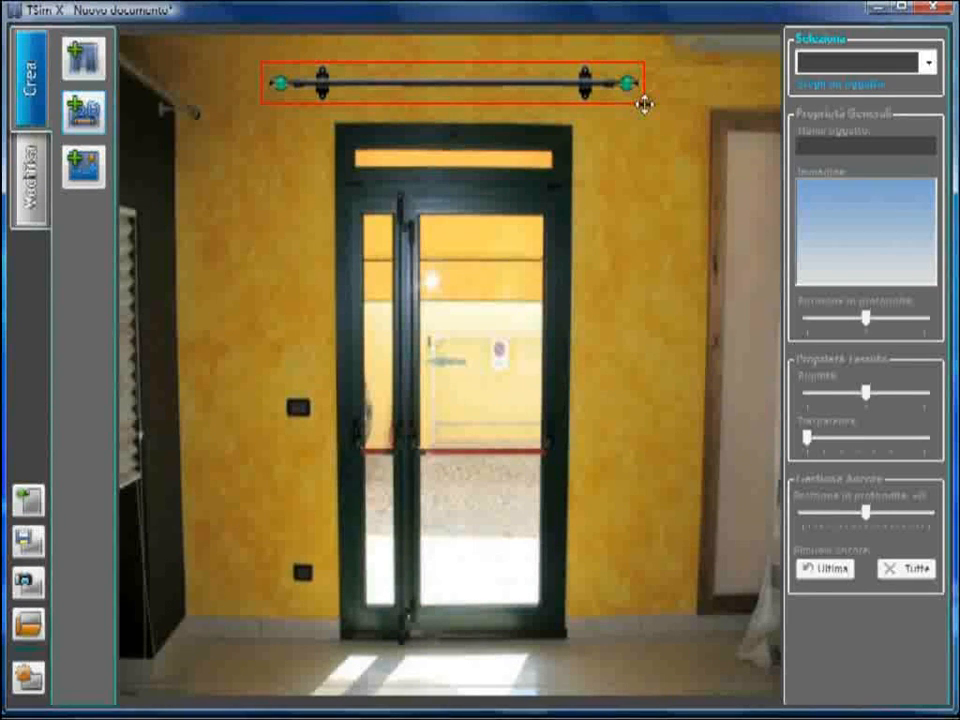
click(643, 104)
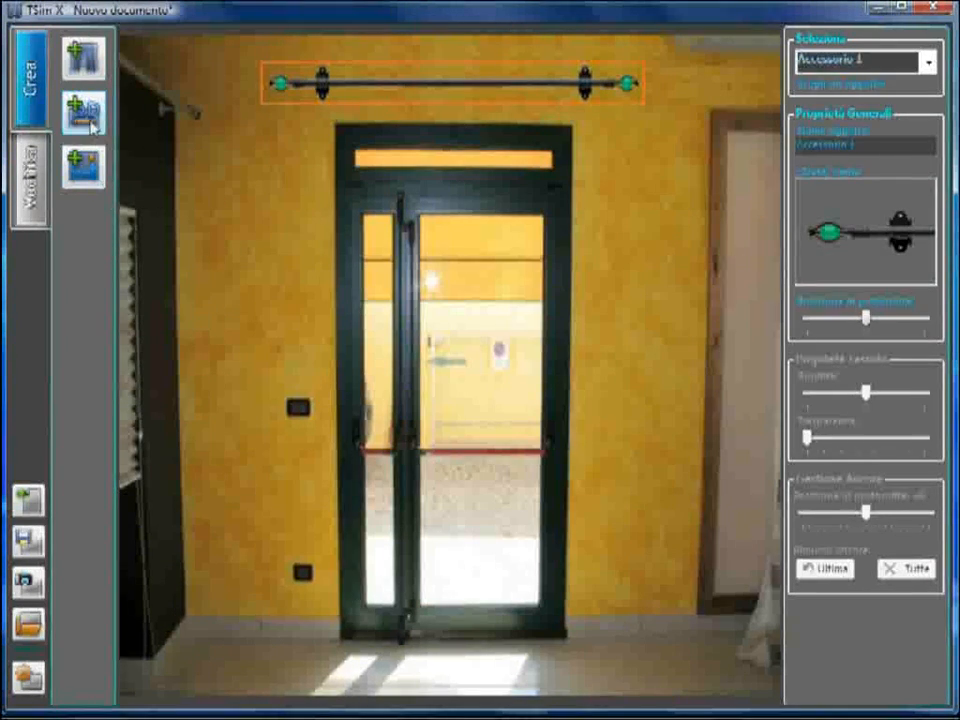
- Configure a new curtain with 2.0x extra fabric for folding and the 4755 Stropy Fasciato fabric image from the Fregni&Calzolari folder
click(89, 59)
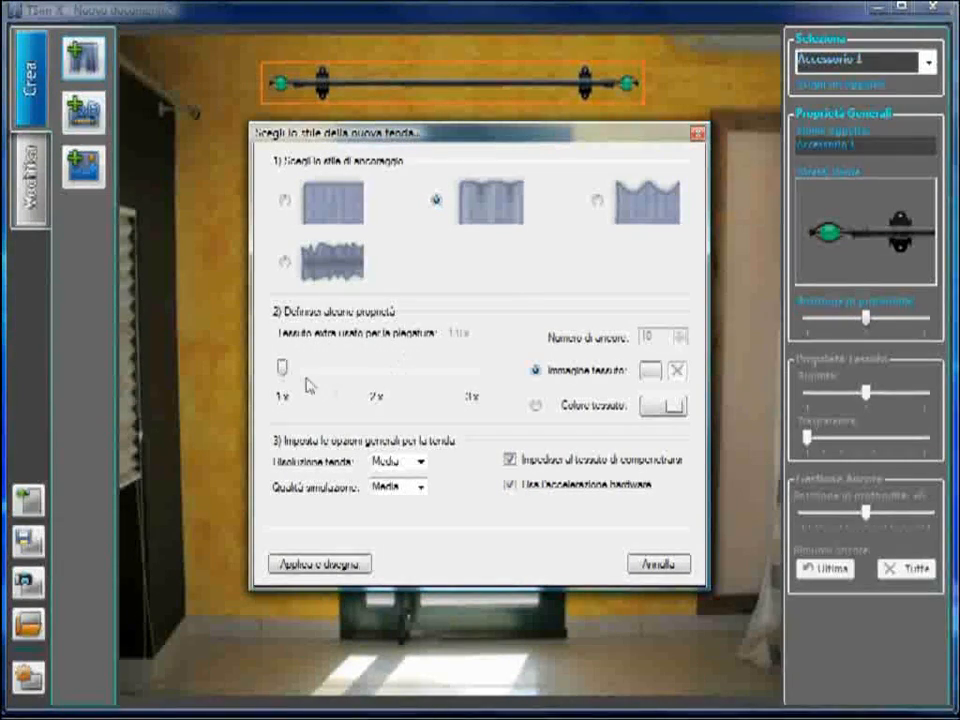
drag(284, 372, 379, 372)
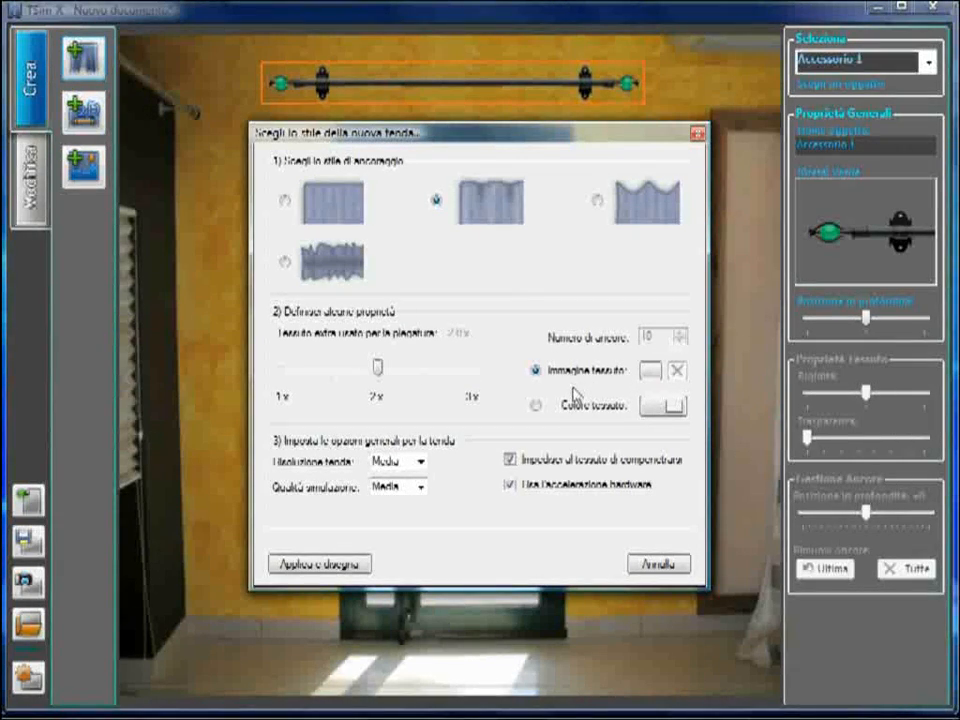
click(651, 373)
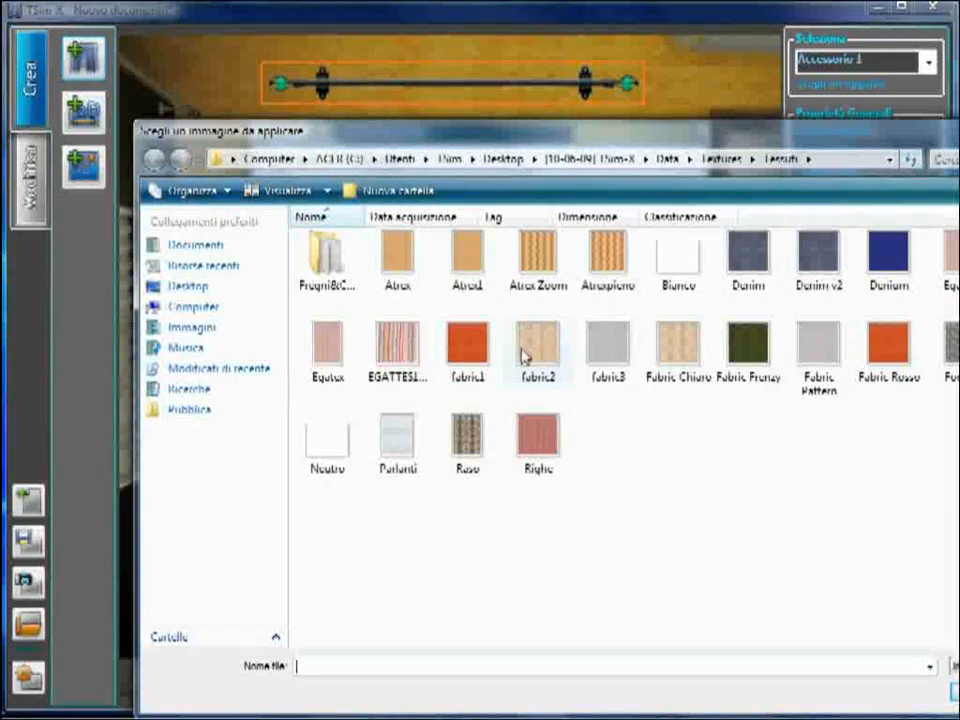
double_click(325, 262)
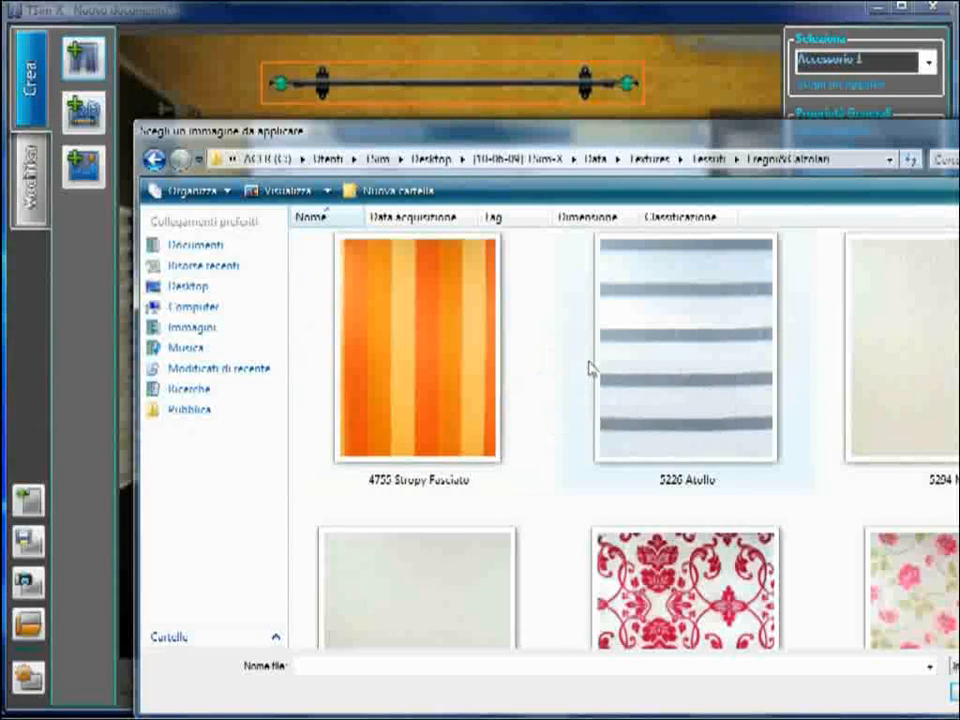
click(414, 356)
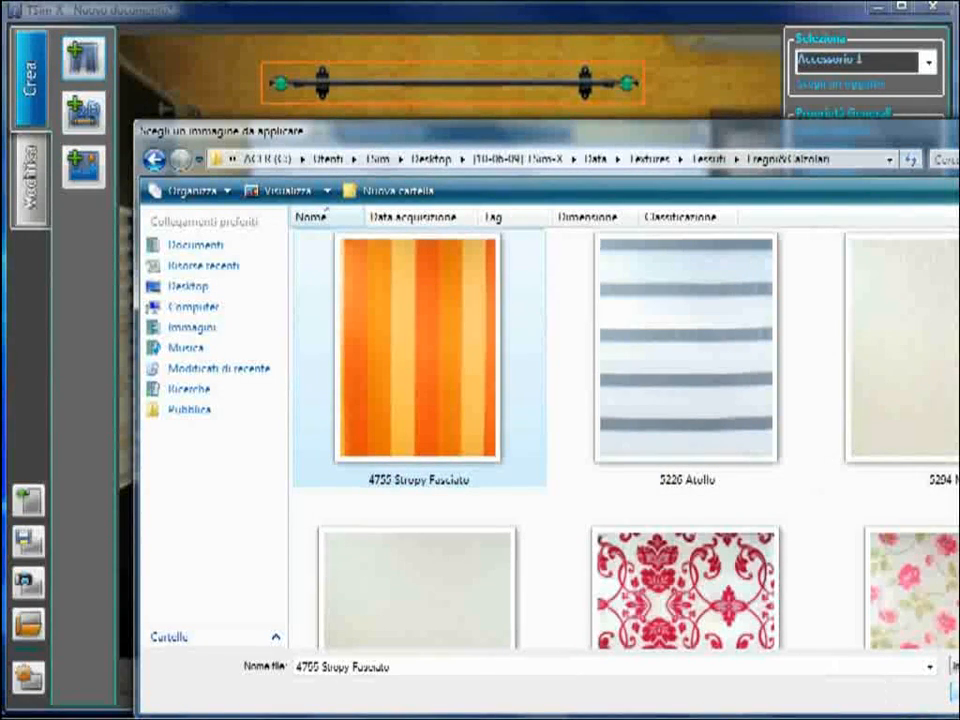
click(955, 692)
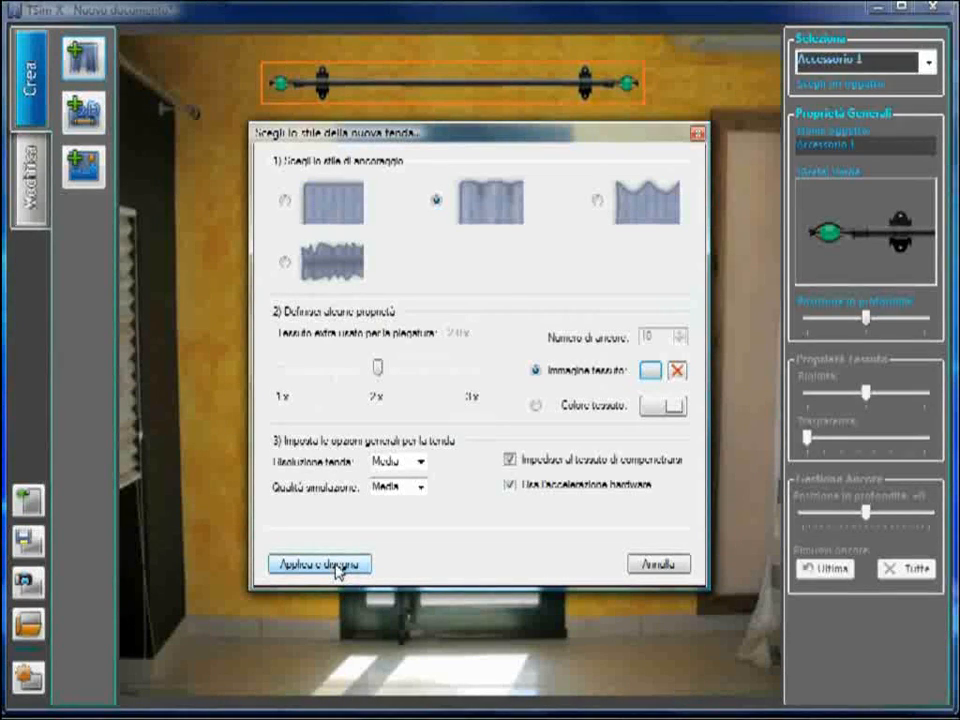
- Draw the curtain over the door from the rod to the floor, giving it slight transparency and reduced rigidity
click(337, 565)
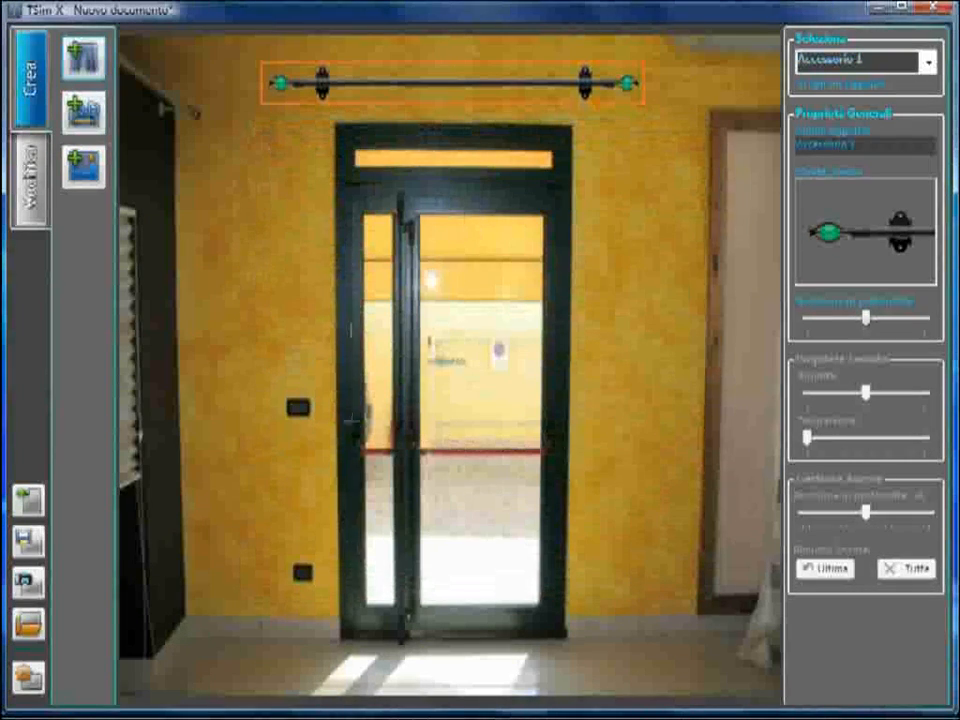
drag(330, 58, 580, 661)
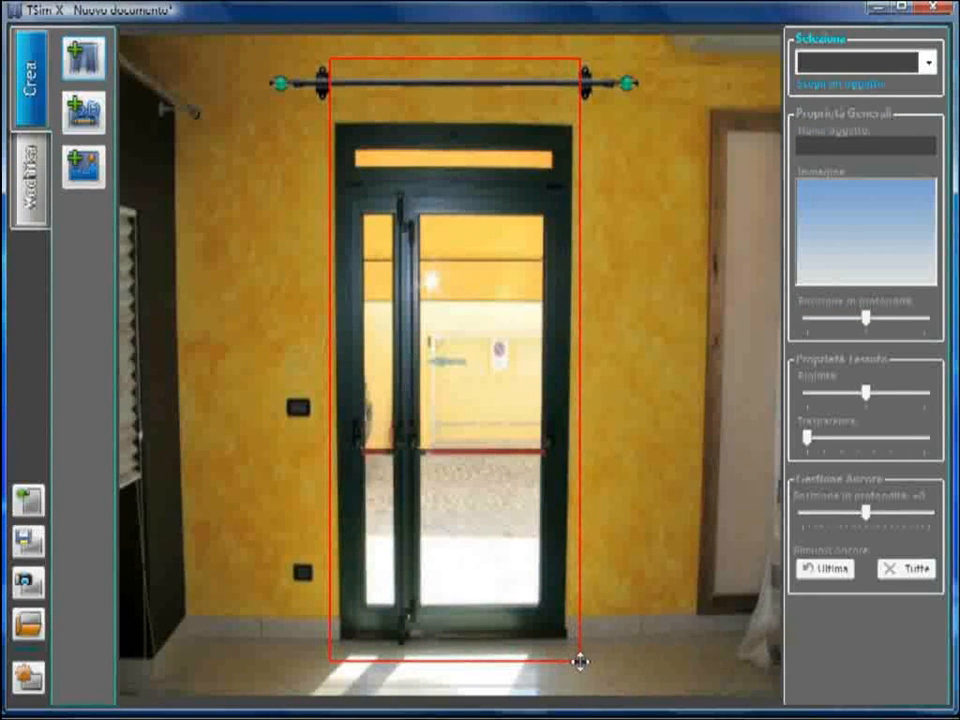
drag(580, 661, 580, 664)
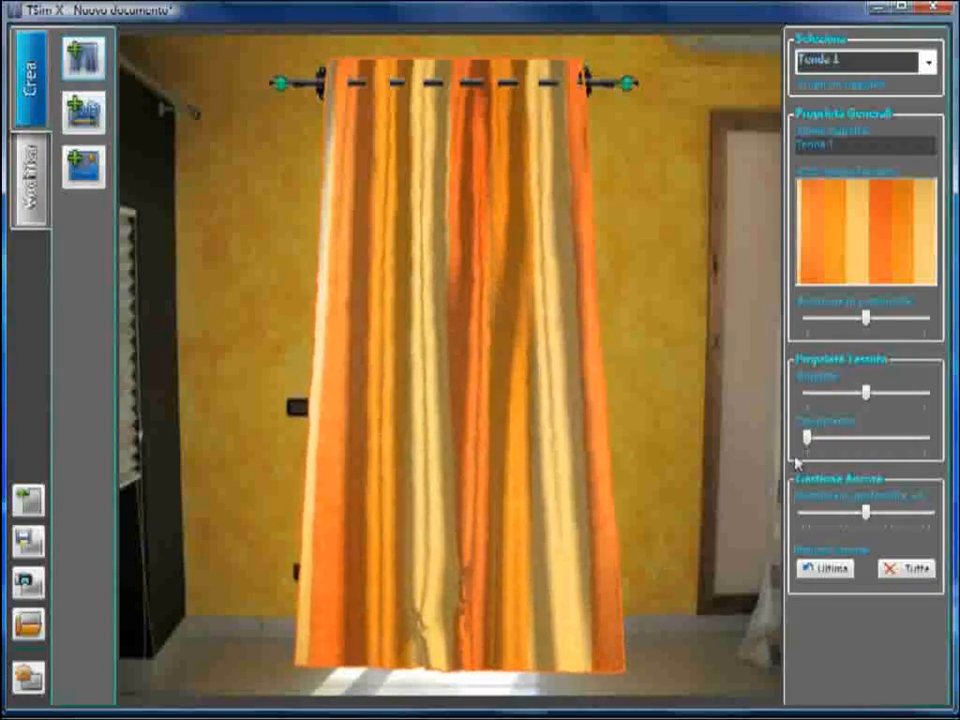
drag(798, 438, 832, 438)
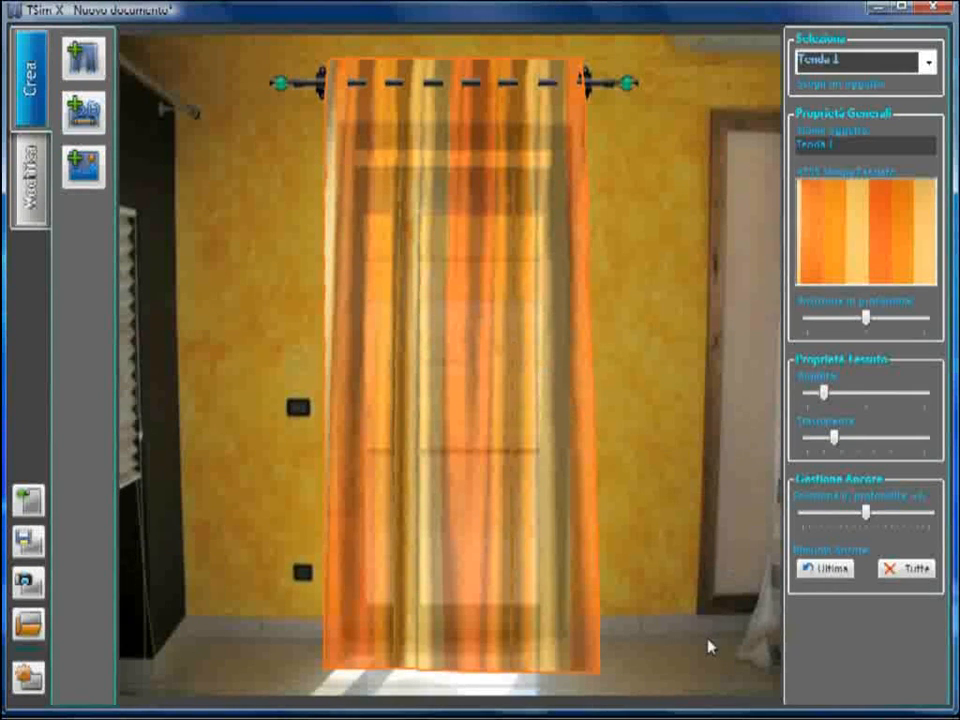
- Raise the floor line slightly above the curtain's lower edge
mouse_move(647, 696)
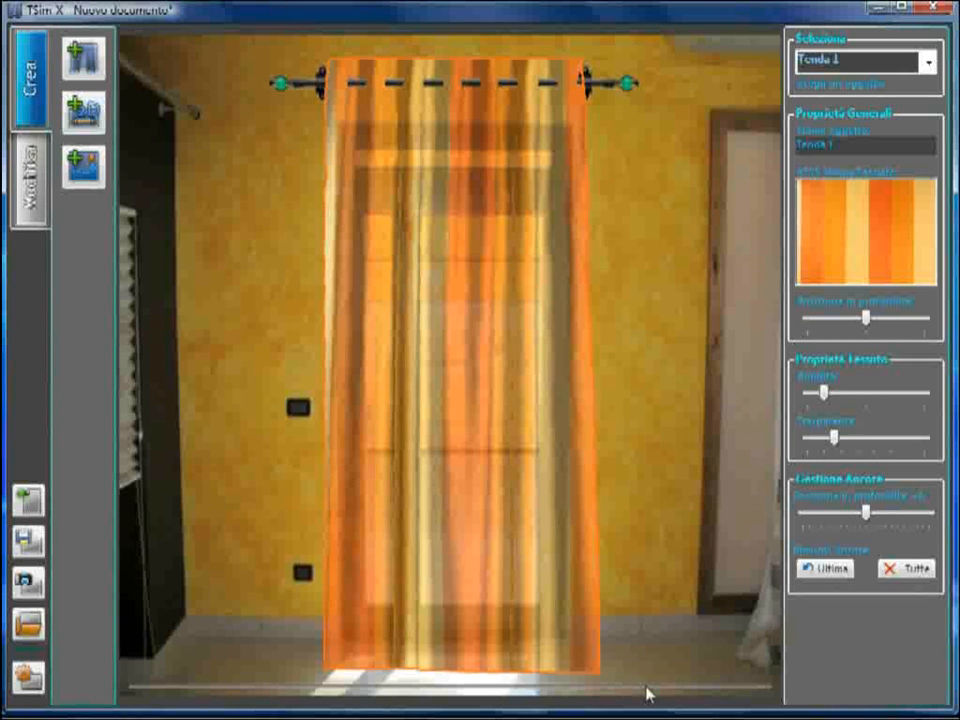
click(660, 690)
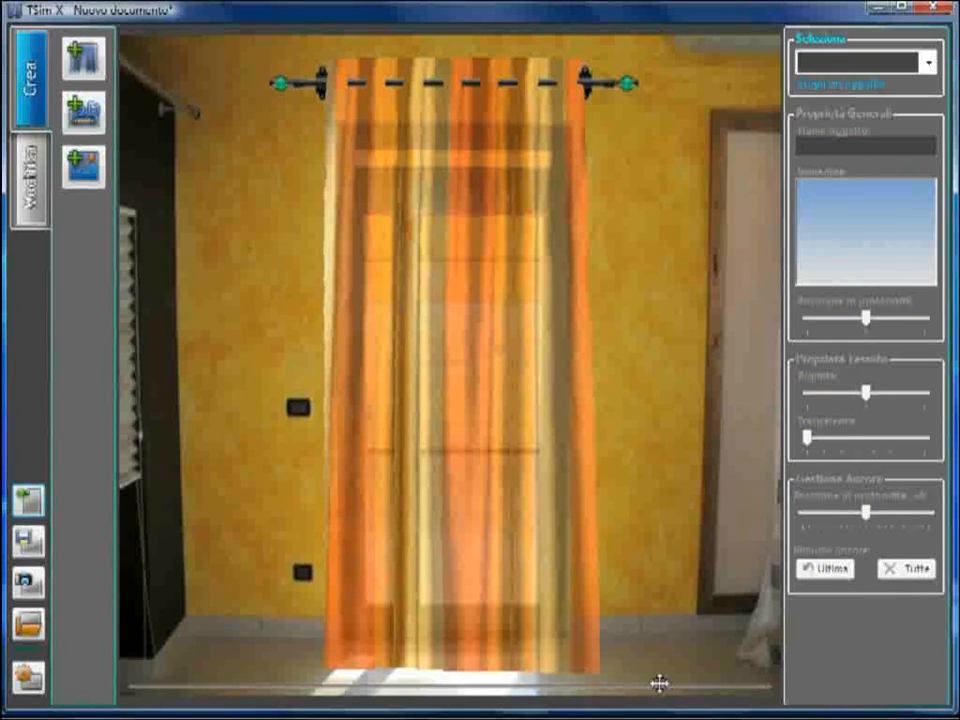
drag(659, 680, 710, 655)
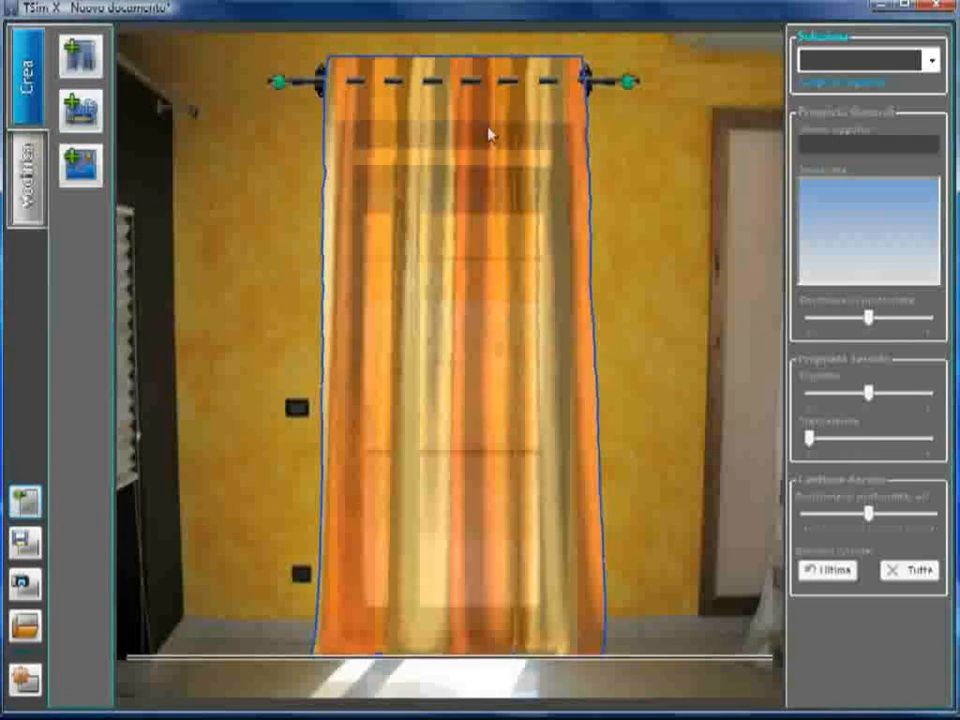
- Shift the curtain slightly on the rod and lower the floor line below its hem
click(457, 121)
mouse_move(457, 121)
mouse_down()
mouse_move(457, 198)
mouse_move(459, 114)
mouse_up()
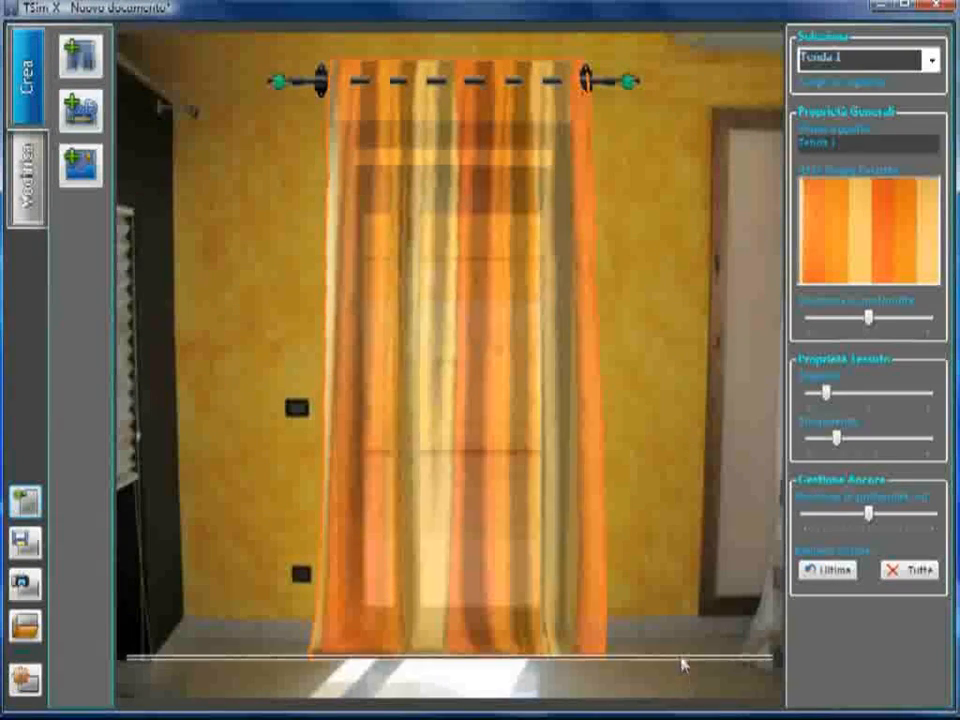
click(681, 661)
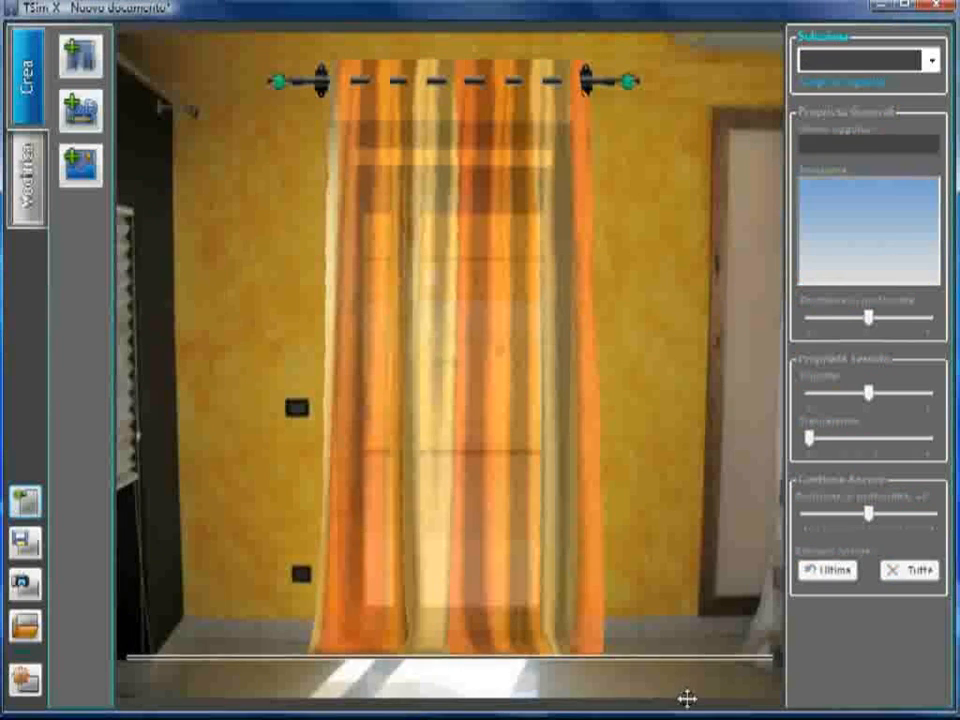
- Replace the curtain's fabric with the pink floral image from the Fregni&Calzolari folder
click(439, 101)
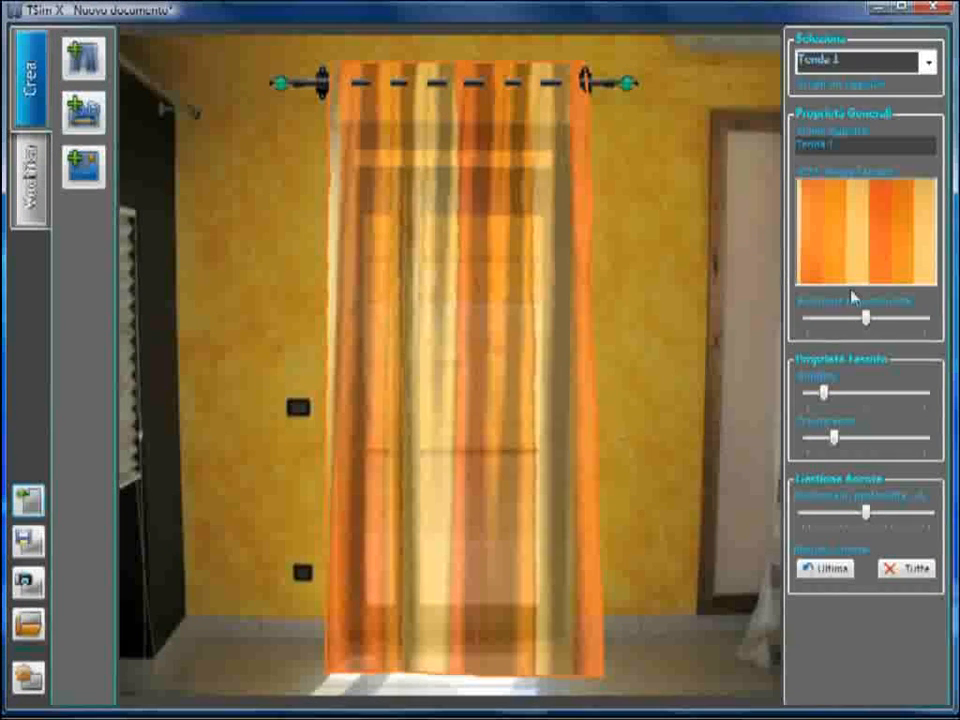
click(868, 243)
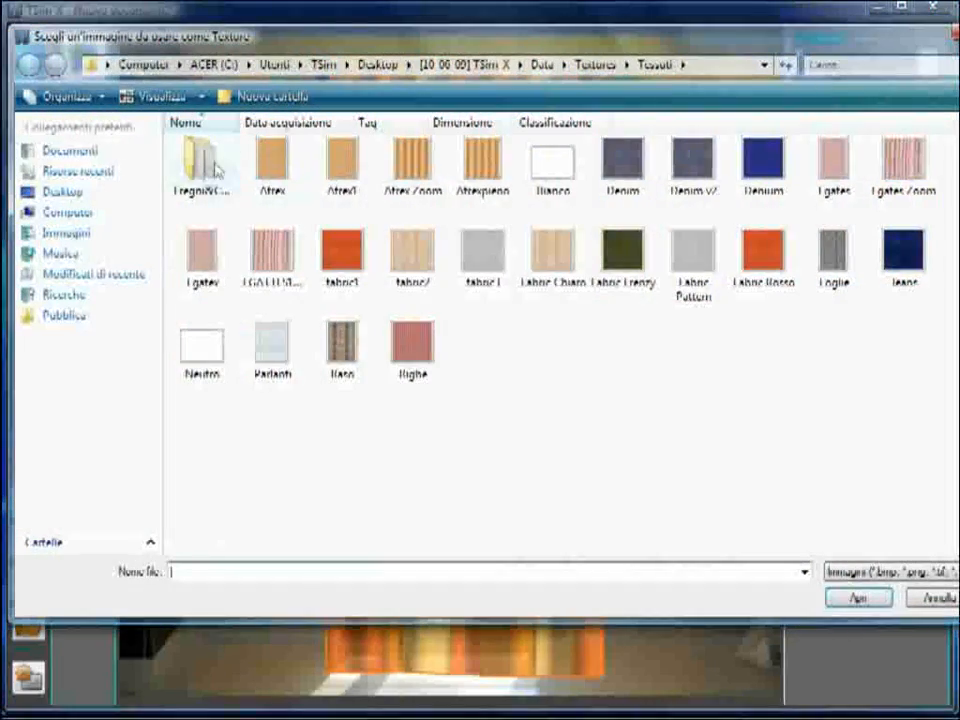
double_click(204, 164)
click(813, 510)
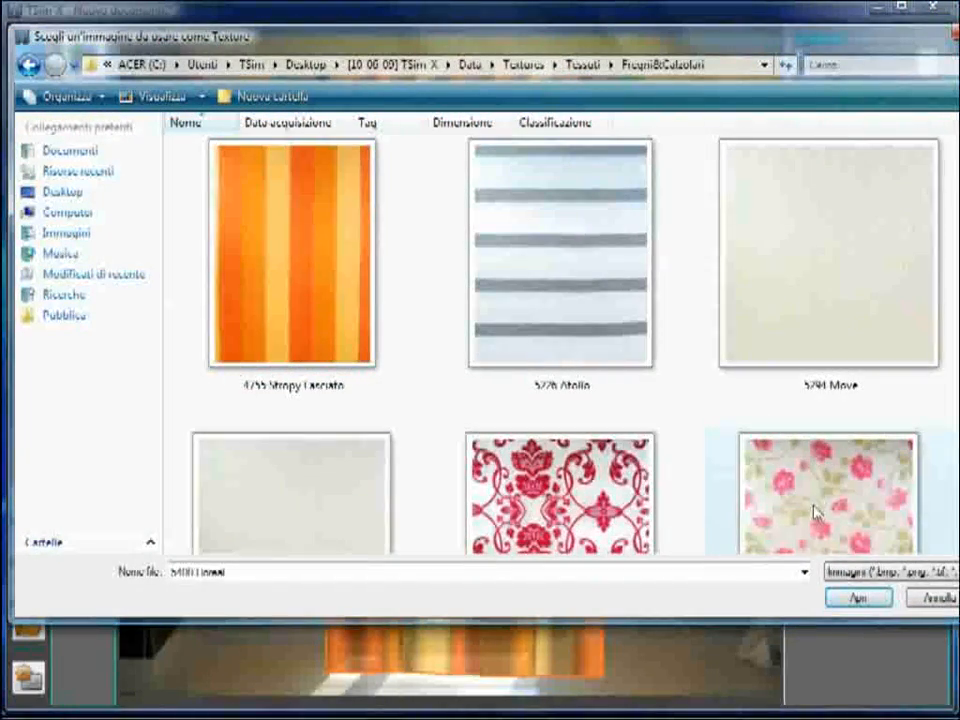
click(855, 599)
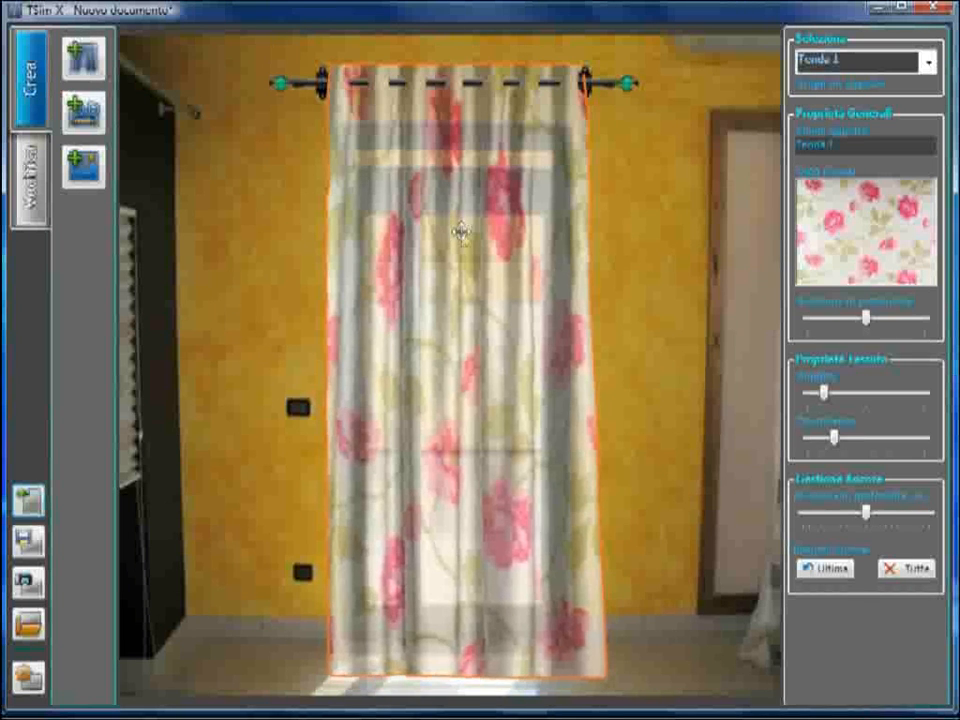
- Try draping the curtain from its left edge with different pull positions and anchor depths, and remove all the draping anchors
click(35, 197)
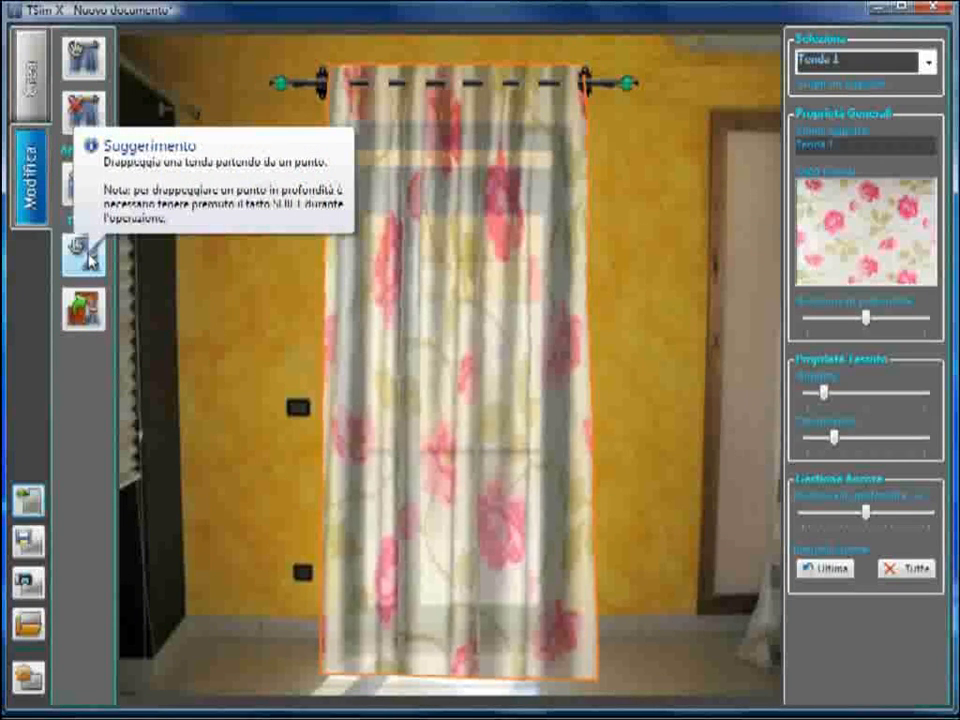
click(88, 256)
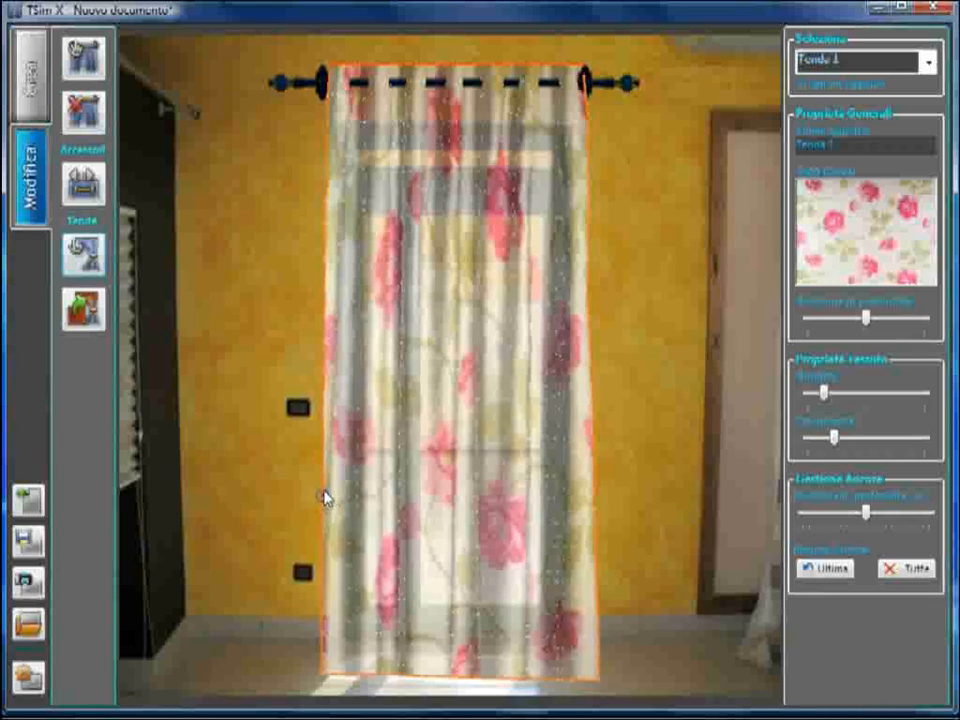
drag(323, 490, 257, 497)
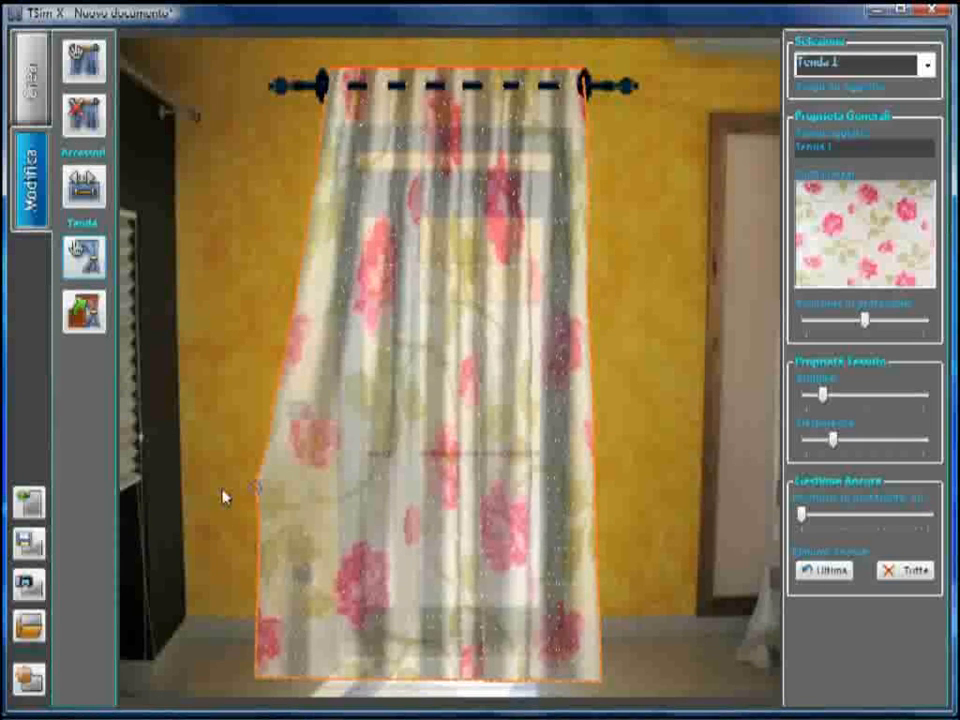
drag(247, 488, 303, 487)
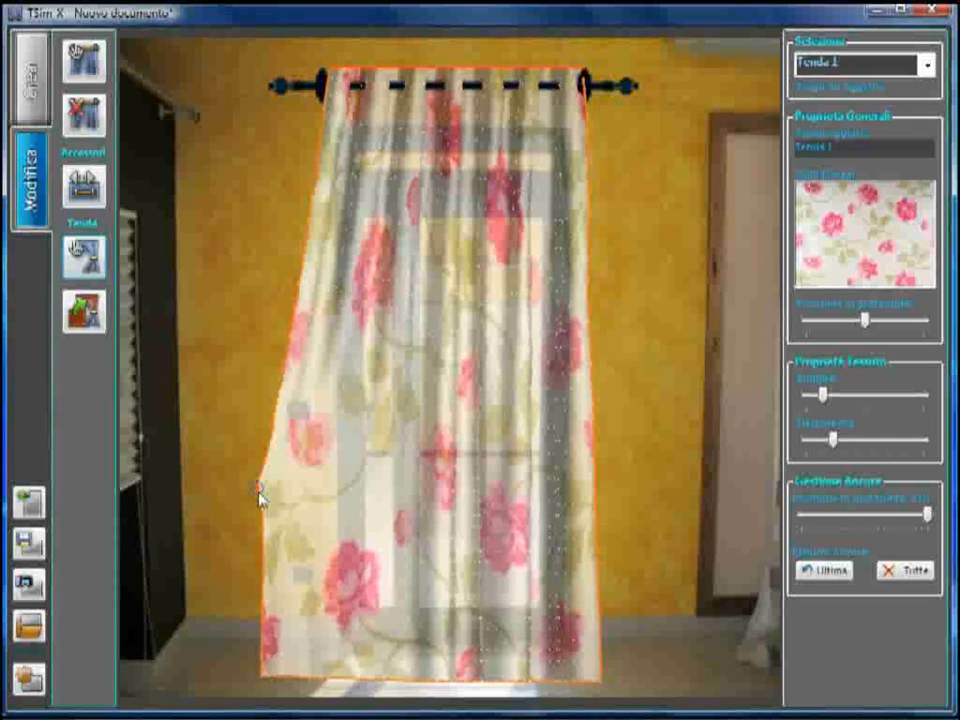
drag(260, 493, 605, 375)
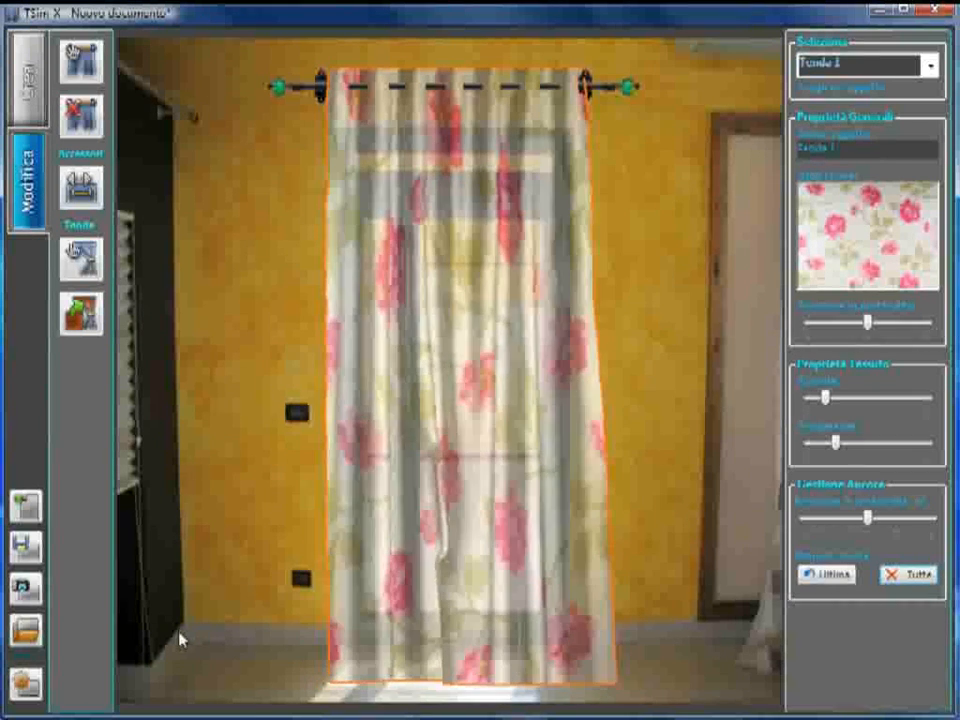
- Load the Emilia.tsm model from the Modelli folder
click(27, 630)
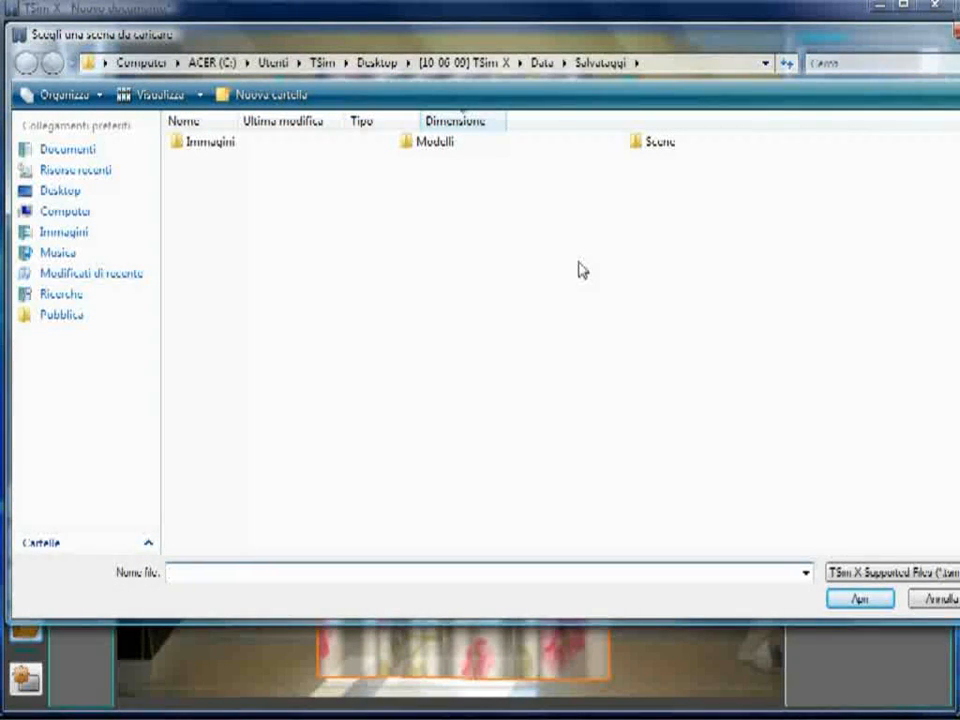
double_click(434, 144)
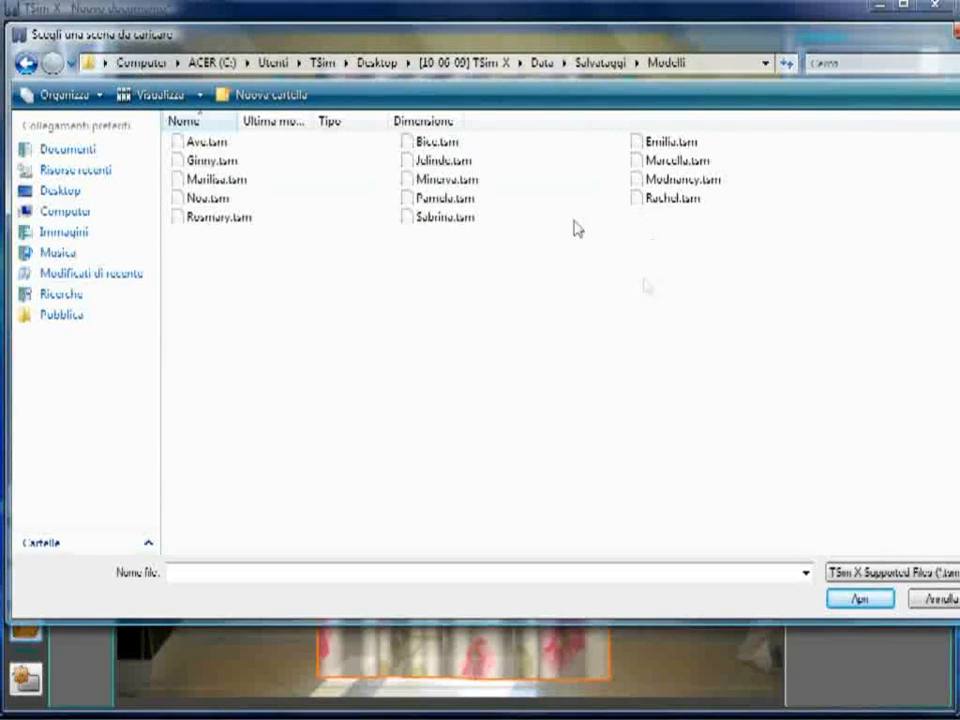
double_click(671, 142)
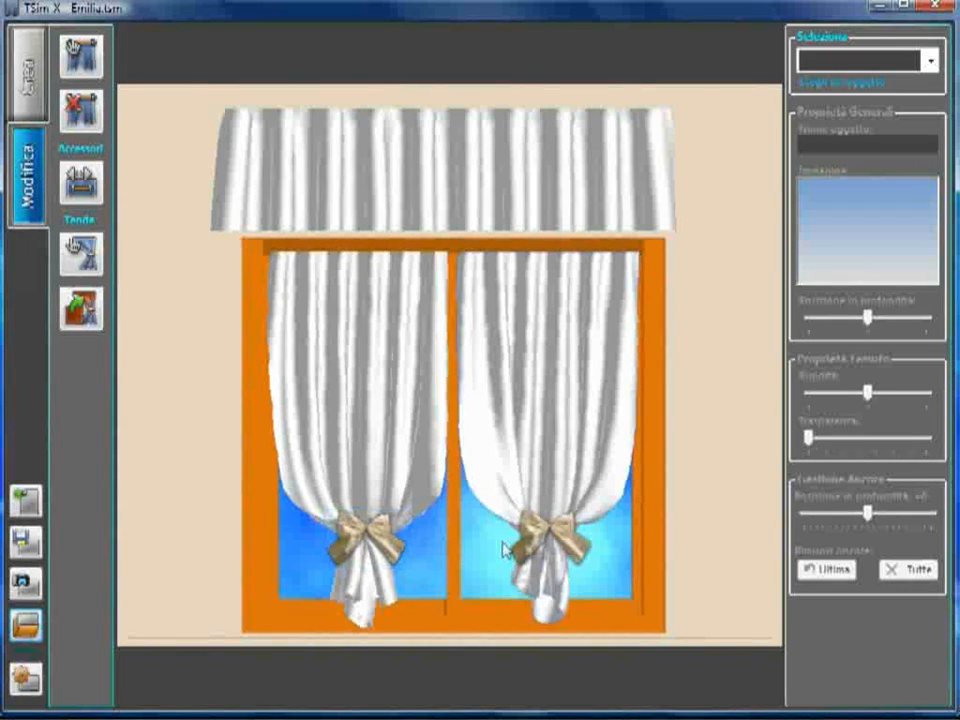
- Apply the orange striped 4755 Stropy Fasciato fabric to the valance and both curtains, and raise one curtain's transparency very slightly
click(368, 540)
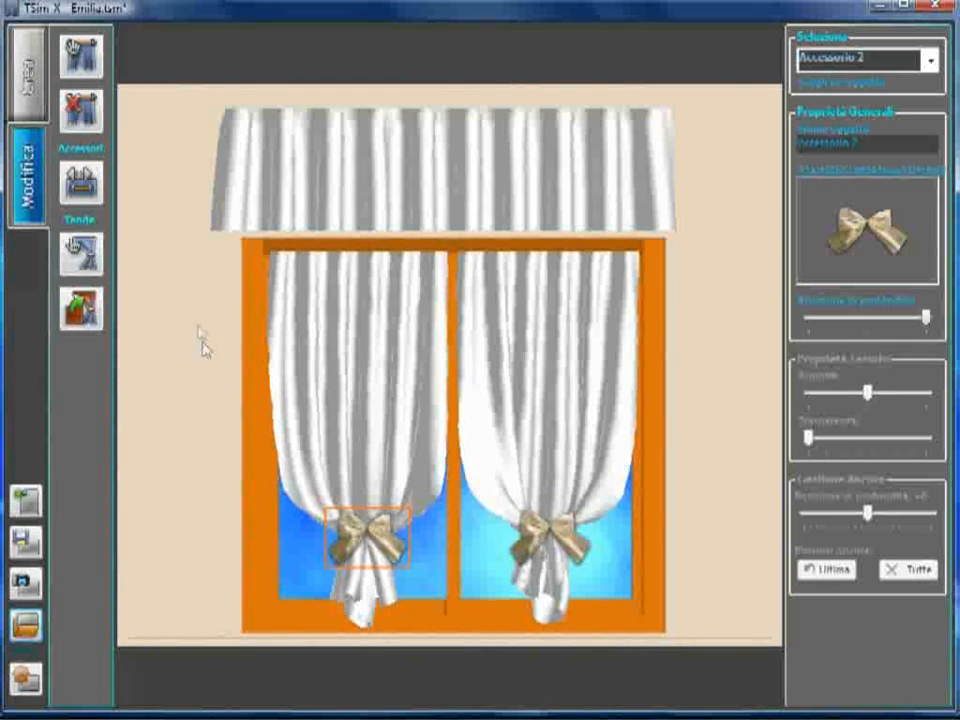
click(497, 184)
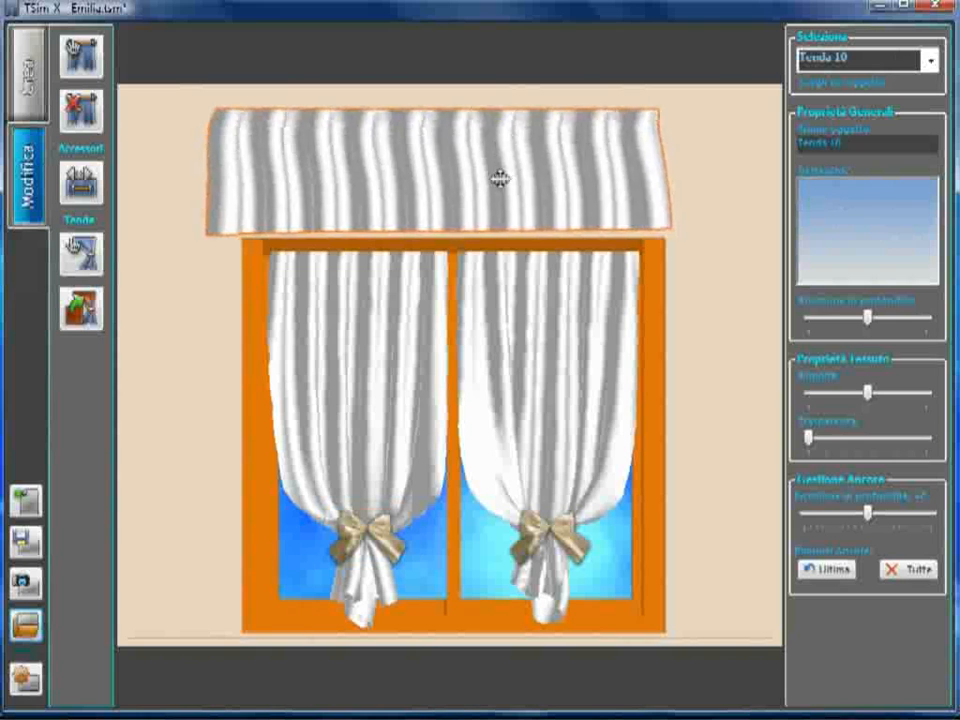
drag(497, 180, 503, 175)
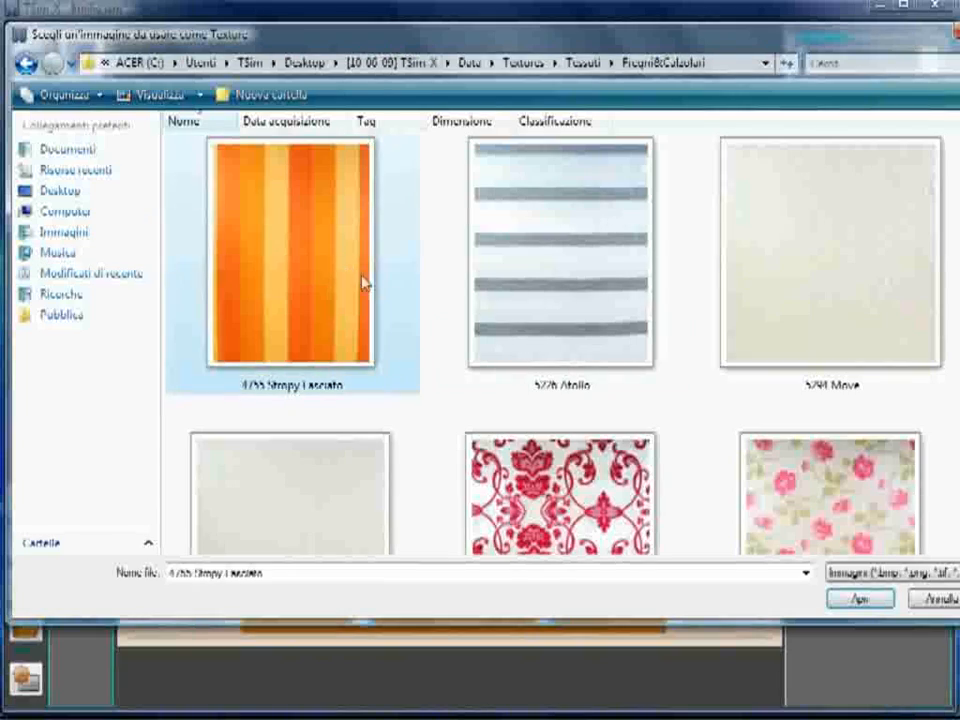
click(875, 600)
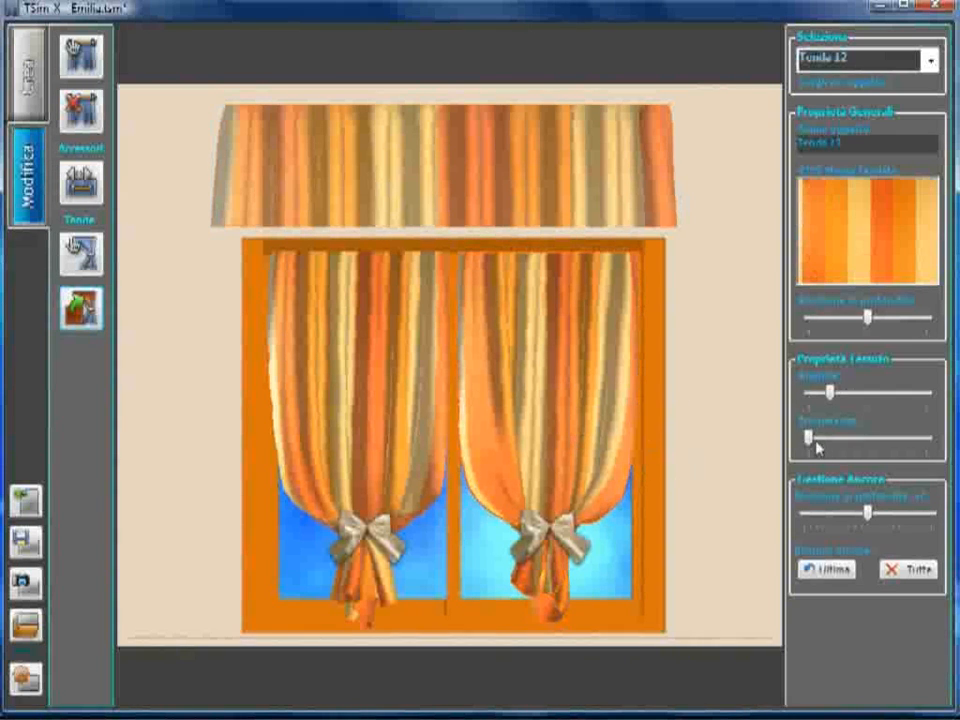
mouse_move(809, 440)
mouse_down()
mouse_move(836, 441)
mouse_move(822, 442)
mouse_up()
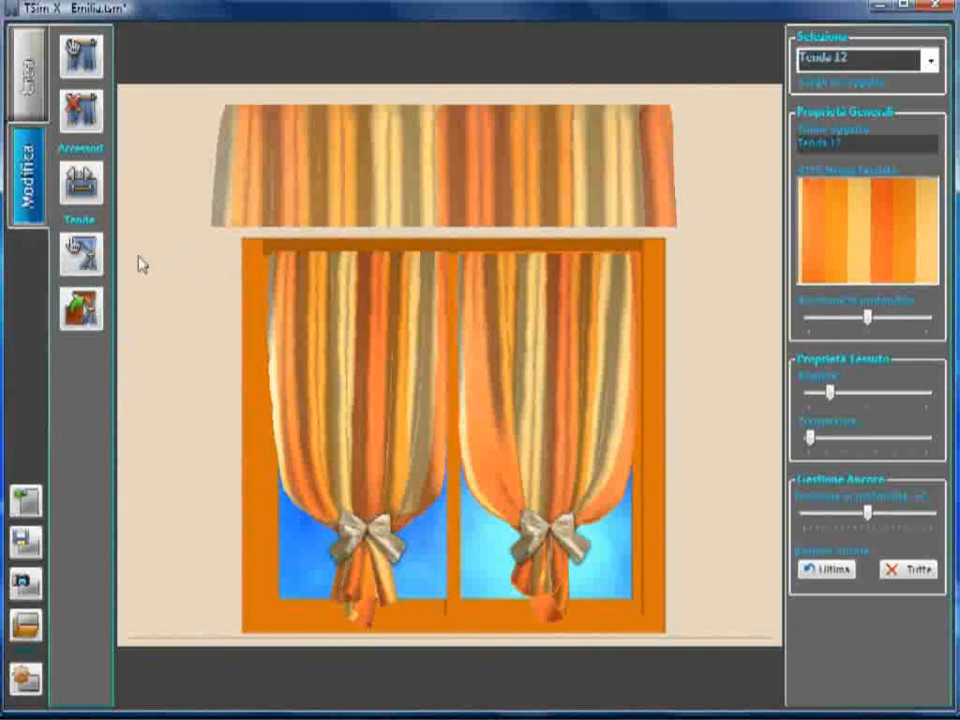
- Anchor the outer edge of the window's left-hand curtain by pulling it slightly outward onto the frame
click(347, 370)
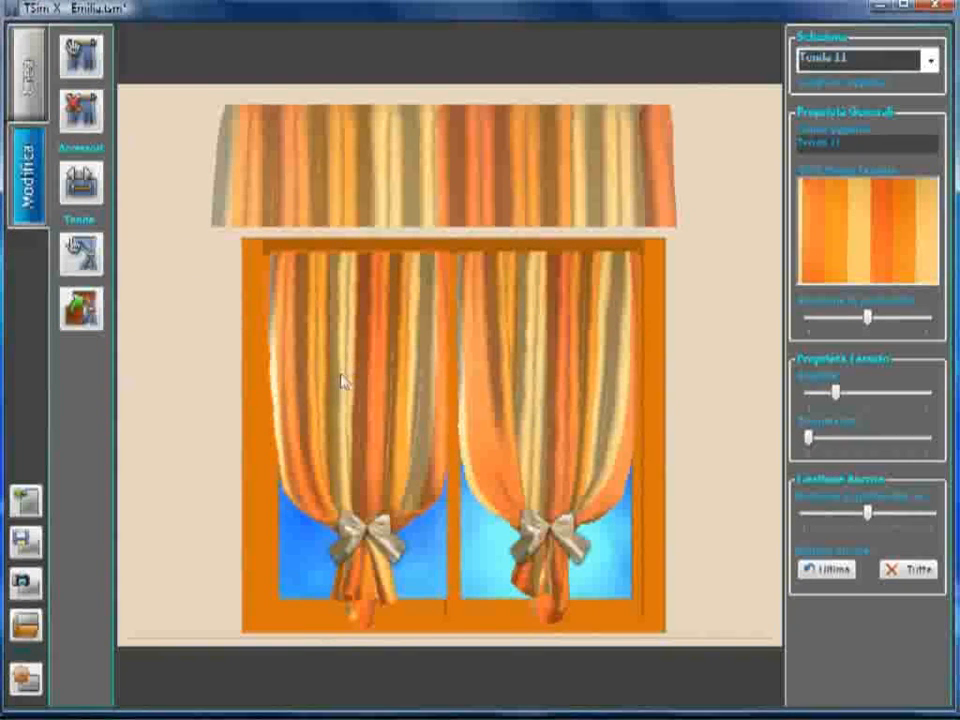
click(75, 264)
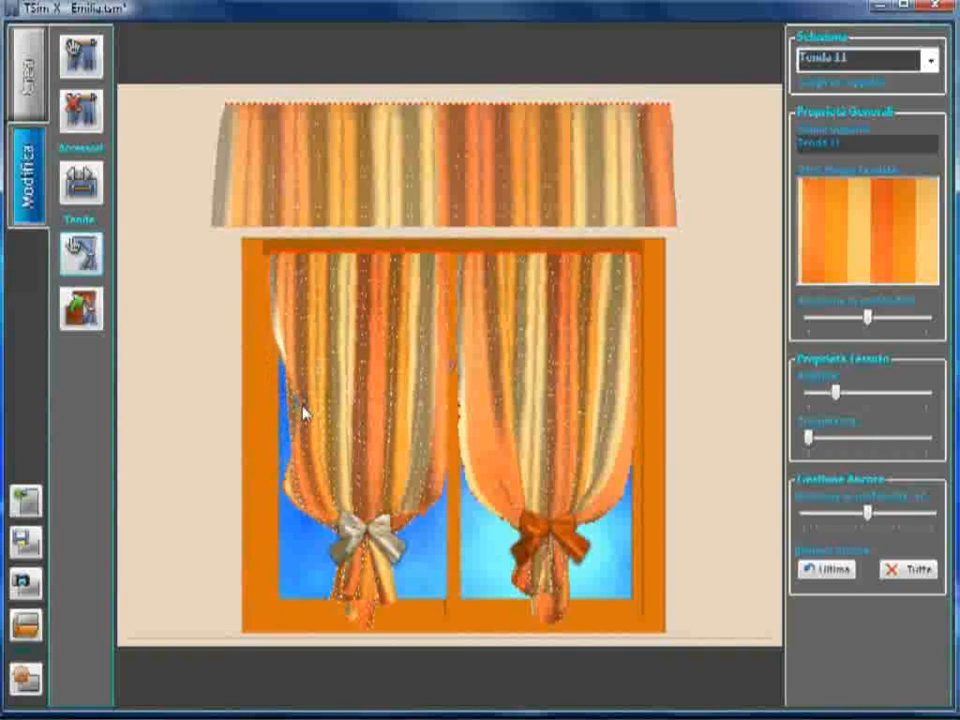
drag(277, 413, 266, 401)
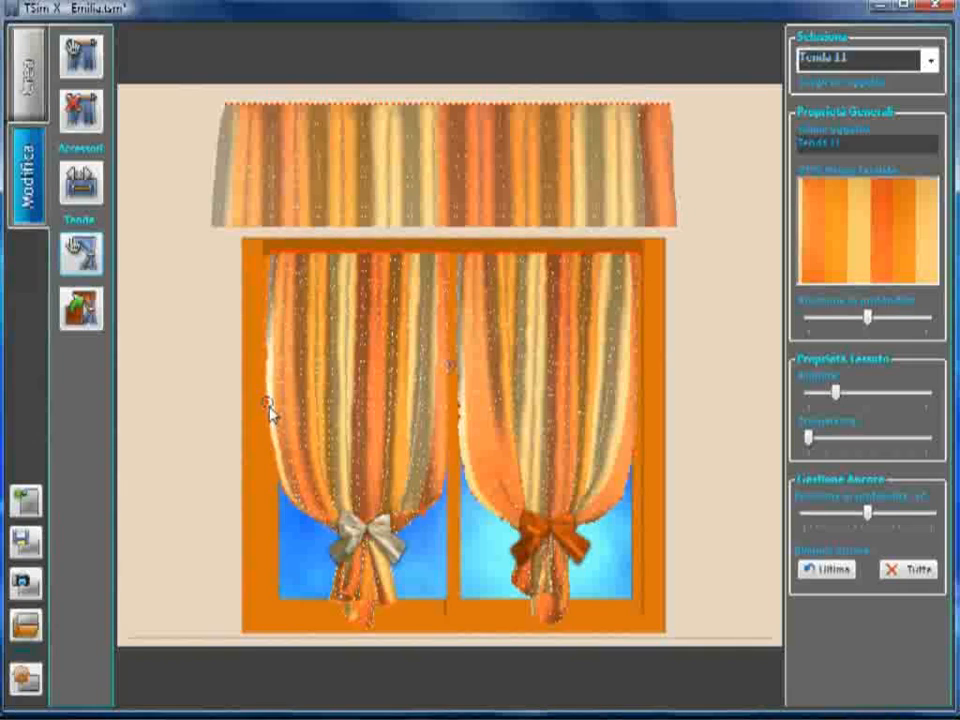
- Load the Living Room2.tss scene from the Scene folder
key(ctrl+o)
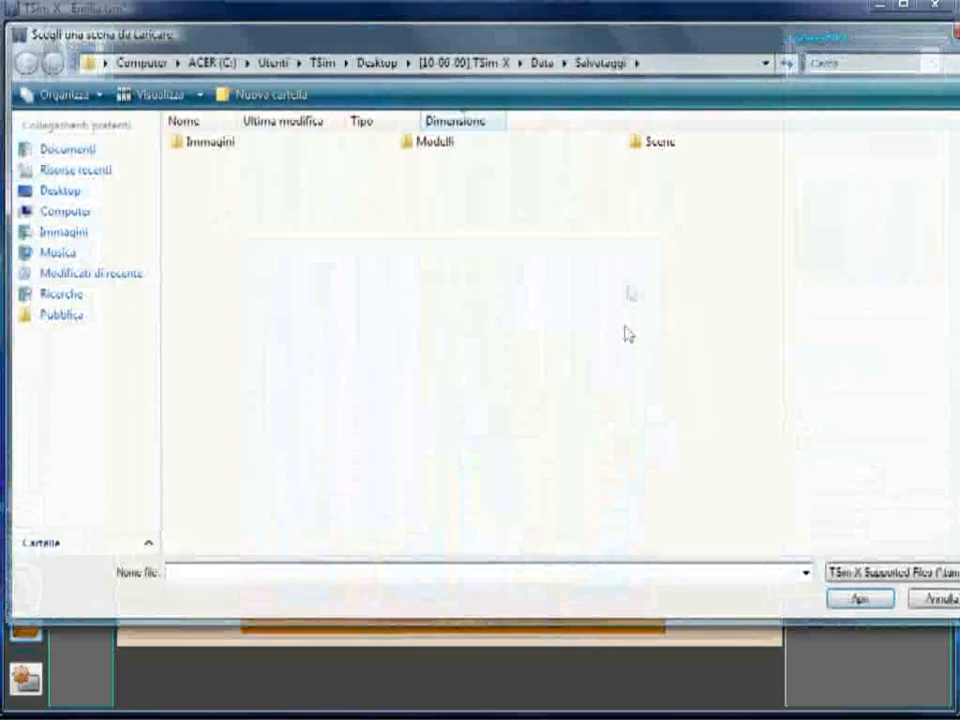
double_click(684, 148)
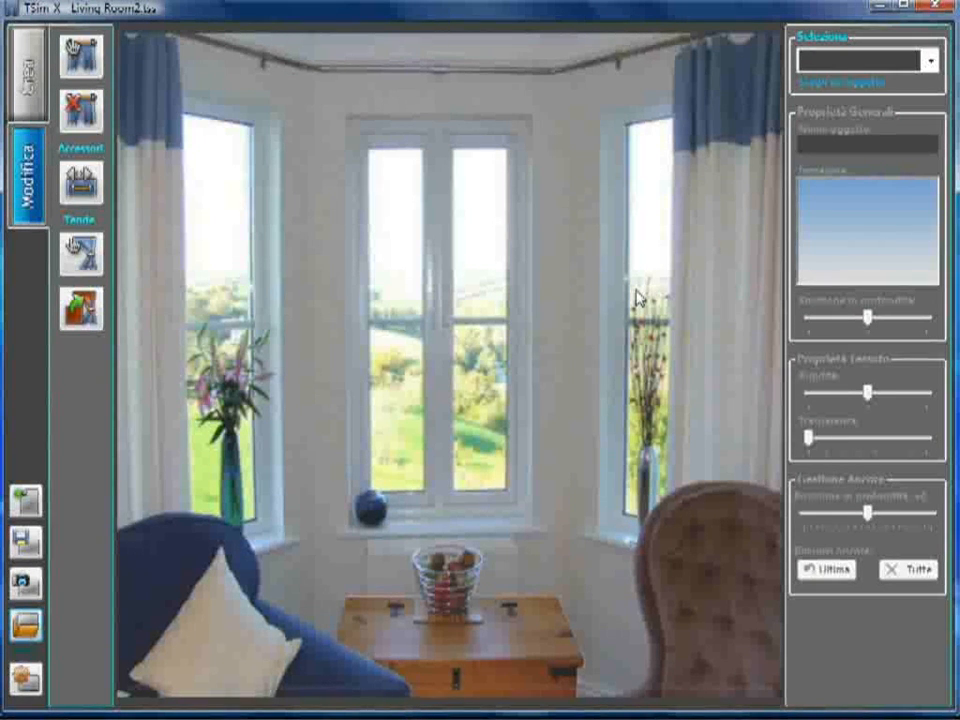
- Add a curtain over the central window with 2x fabric for pleating and the 200209-80 Infinito image from the Fregni&Calzolari folder
click(29, 75)
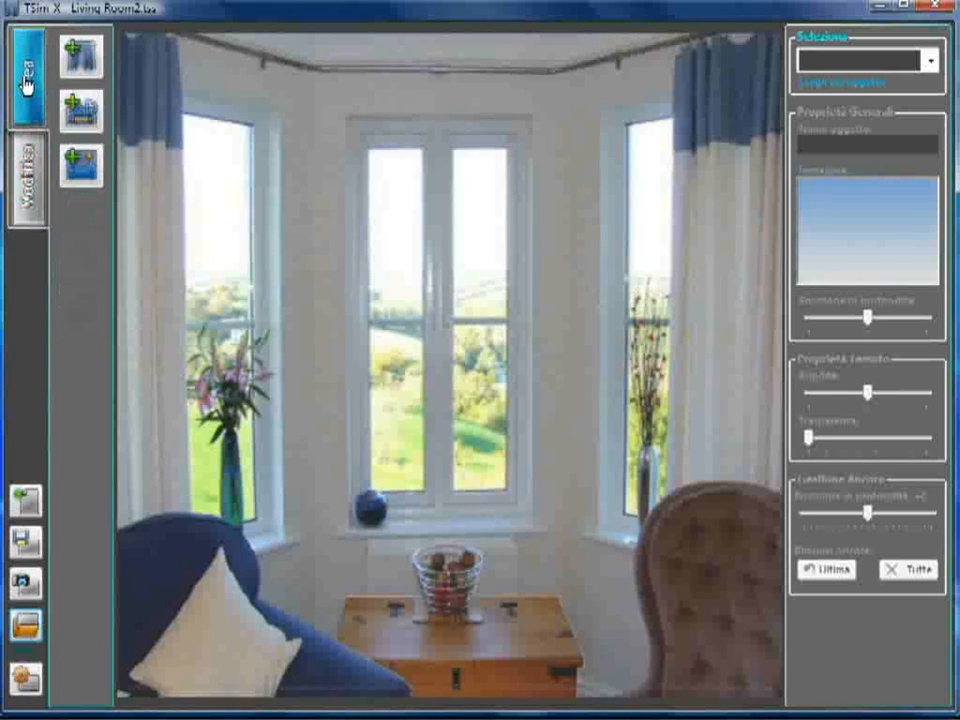
click(81, 56)
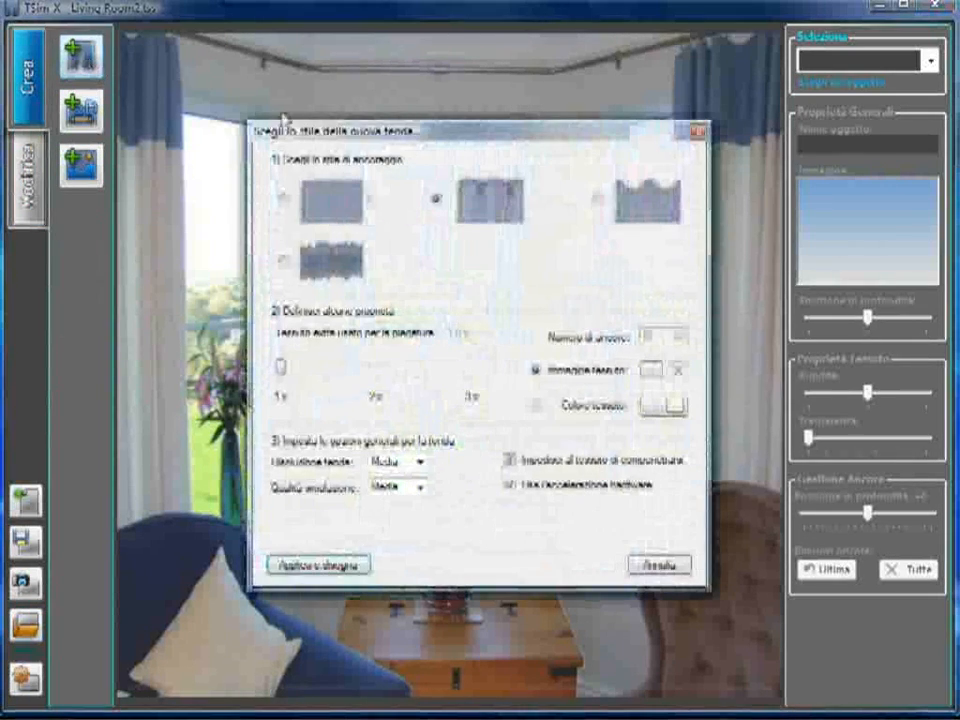
drag(284, 372, 303, 371)
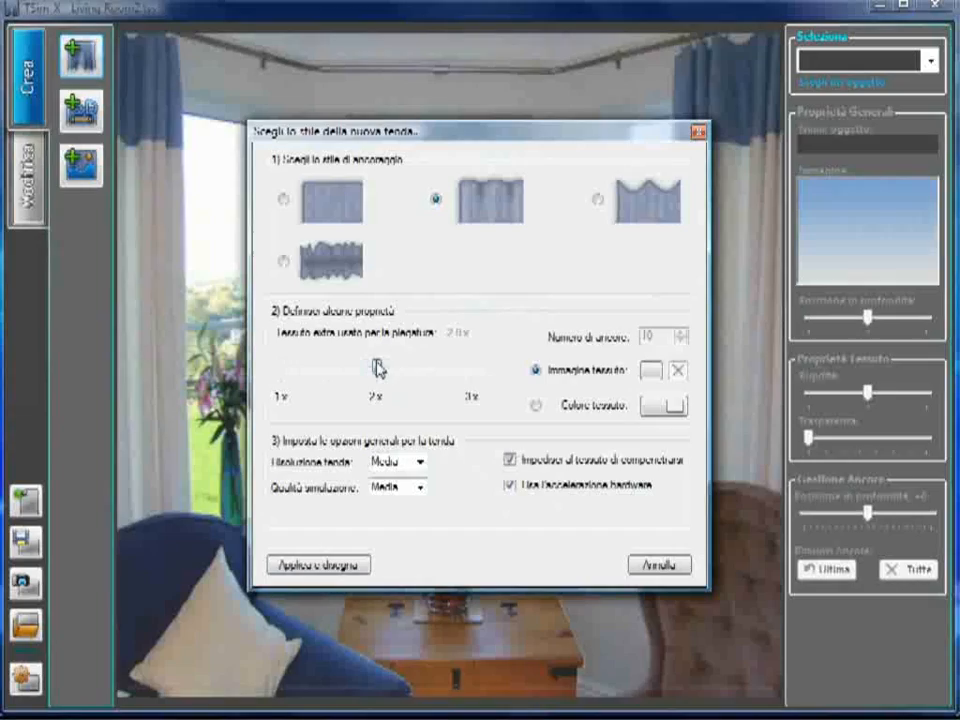
click(650, 372)
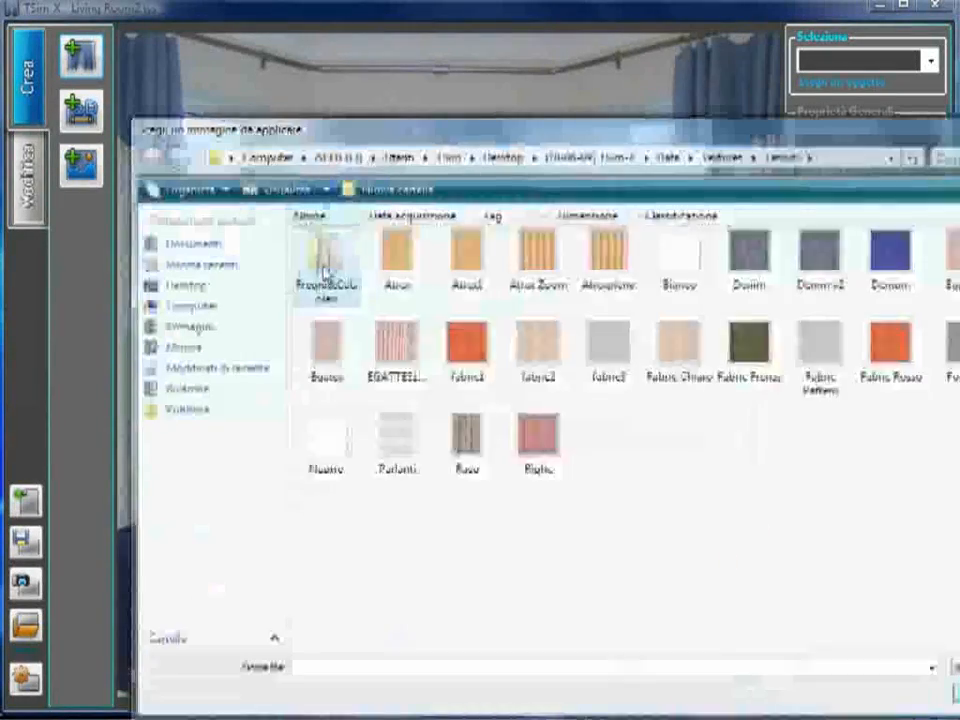
scroll(620, 440, down, 9)
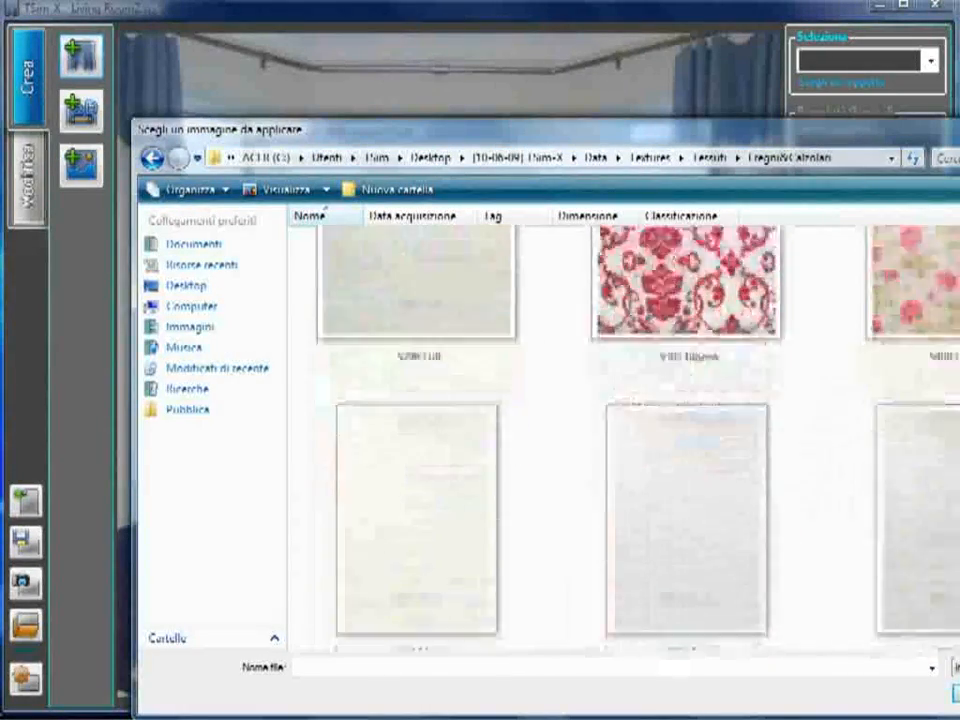
click(741, 533)
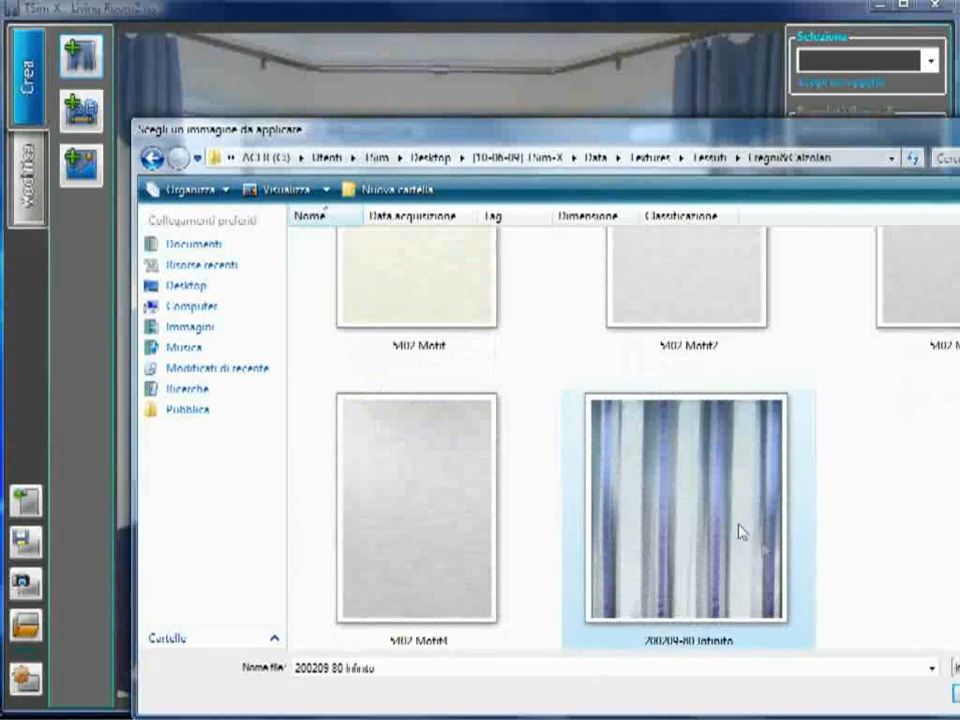
double_click(668, 452)
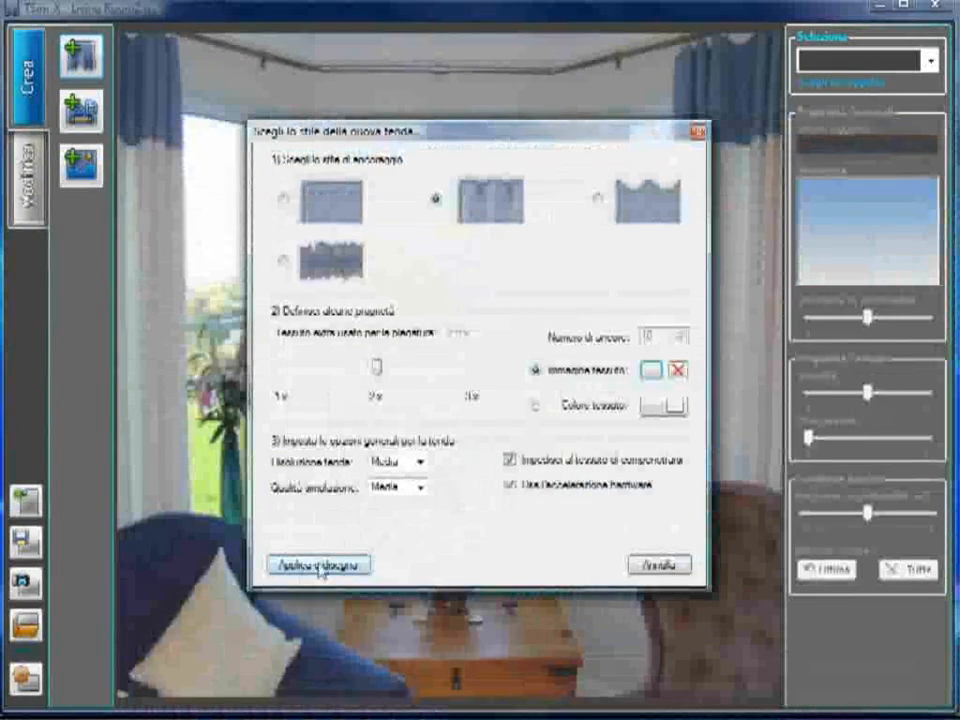
click(320, 566)
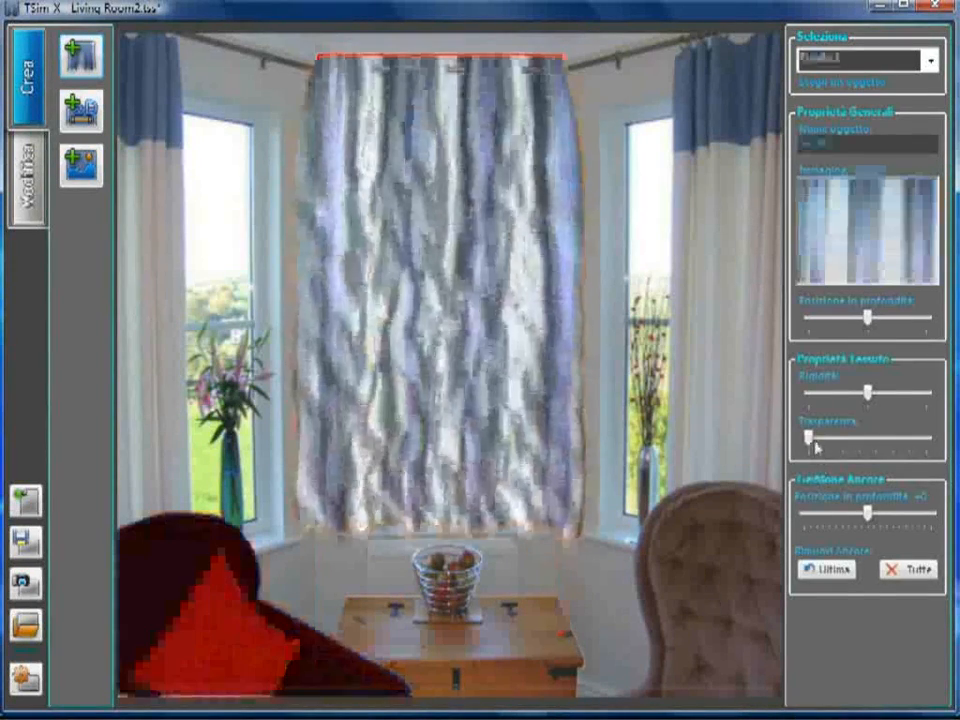
- Make the new central curtain slightly transparent and shift it a little to the left on its rod
drag(809, 438, 830, 438)
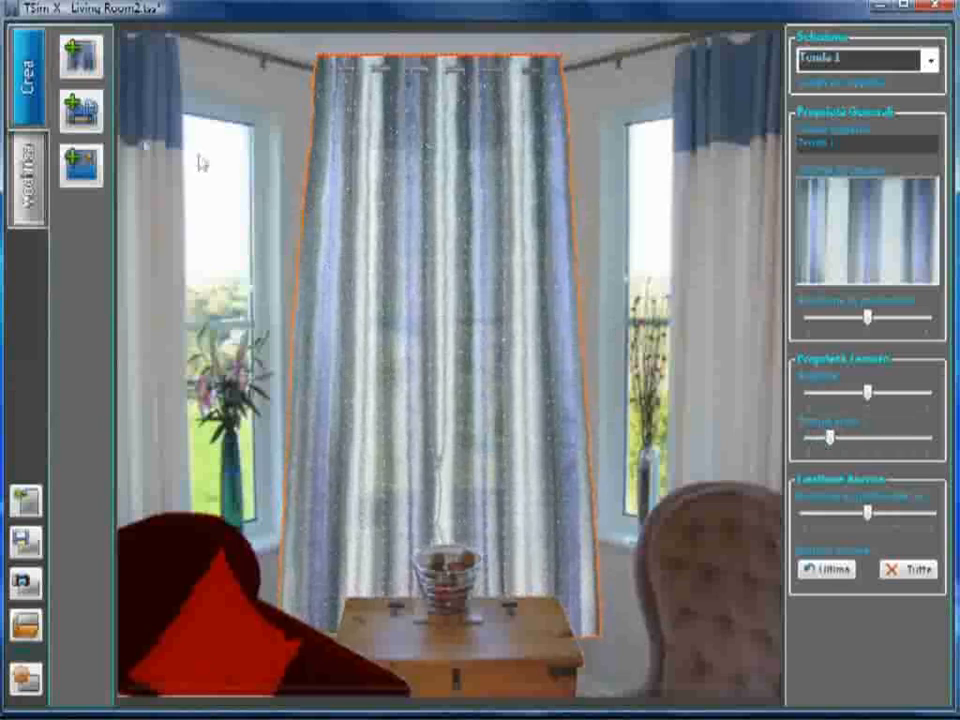
click(30, 170)
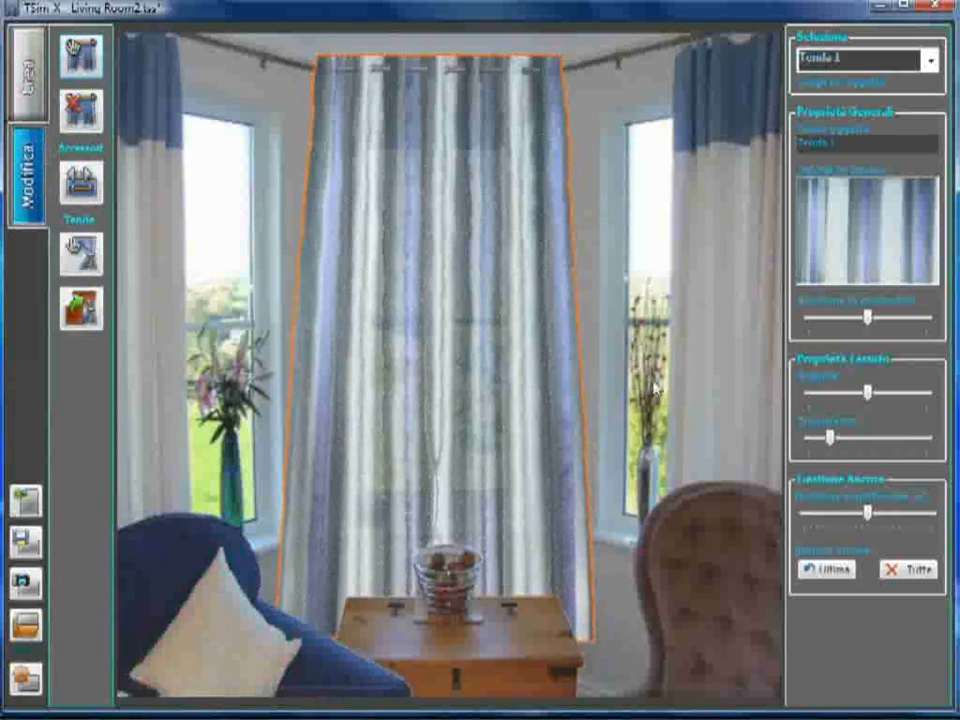
mouse_move(437, 273)
mouse_down()
mouse_move(426, 304)
mouse_move(298, 313)
mouse_move(375, 328)
mouse_move(419, 291)
mouse_move(423, 263)
mouse_up()
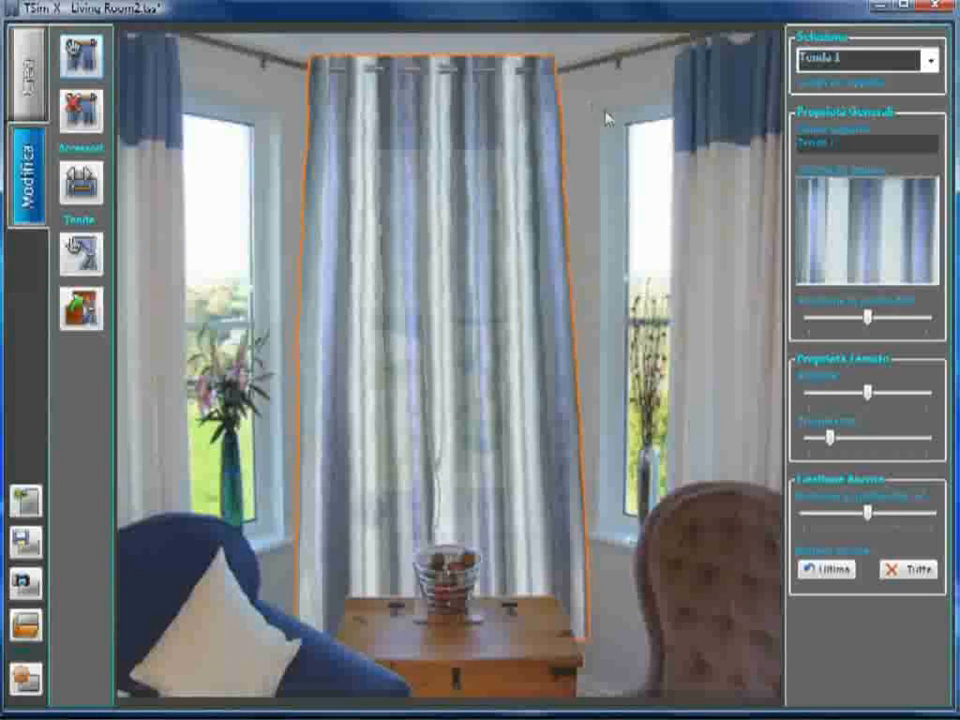
click(622, 133)
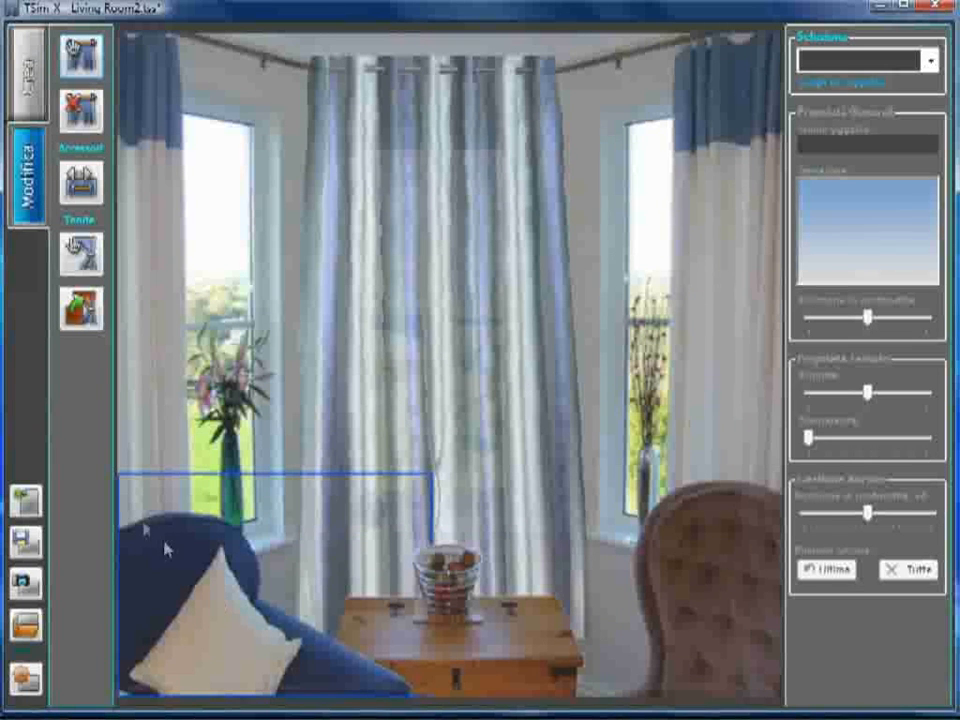
- Align the sofa cut-out with the sofa in the photo and shift the central curtain slightly to the right
drag(212, 625, 183, 614)
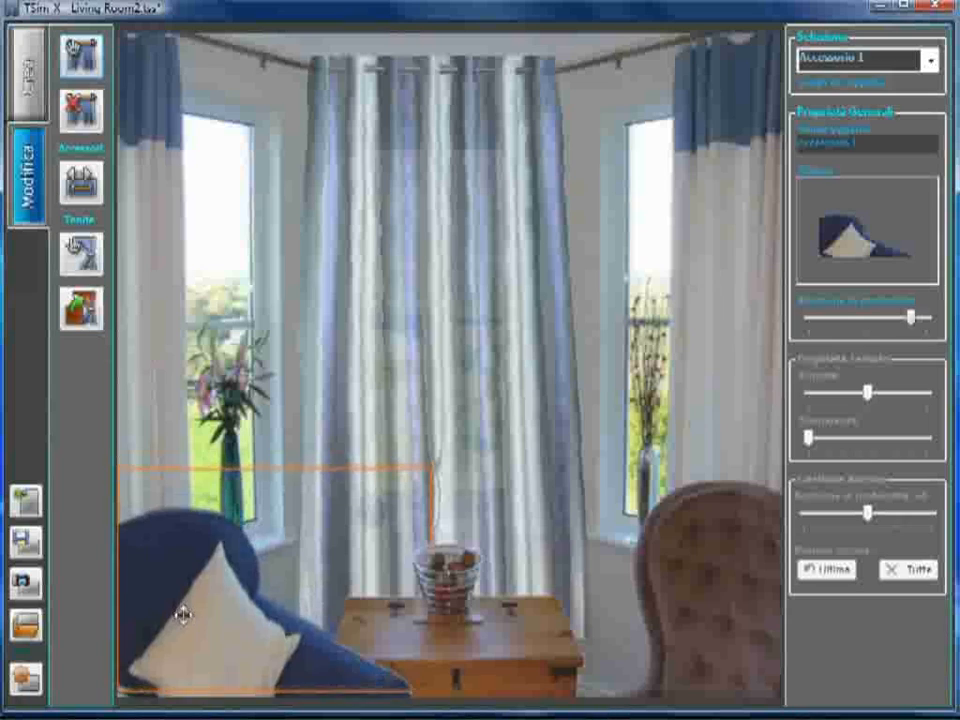
drag(420, 235, 432, 213)
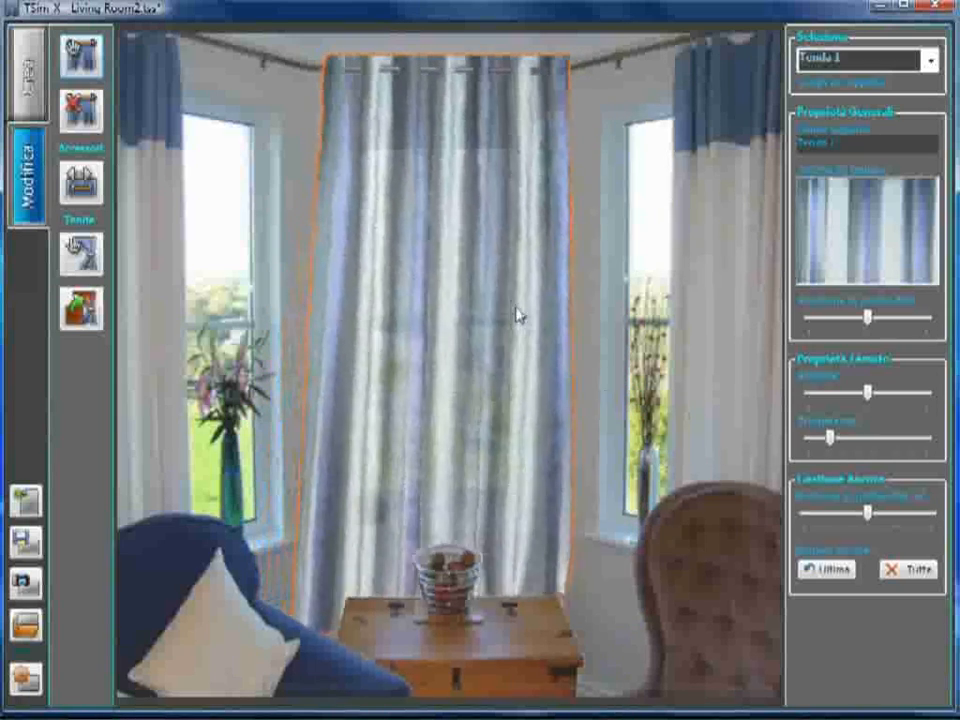
click(291, 264)
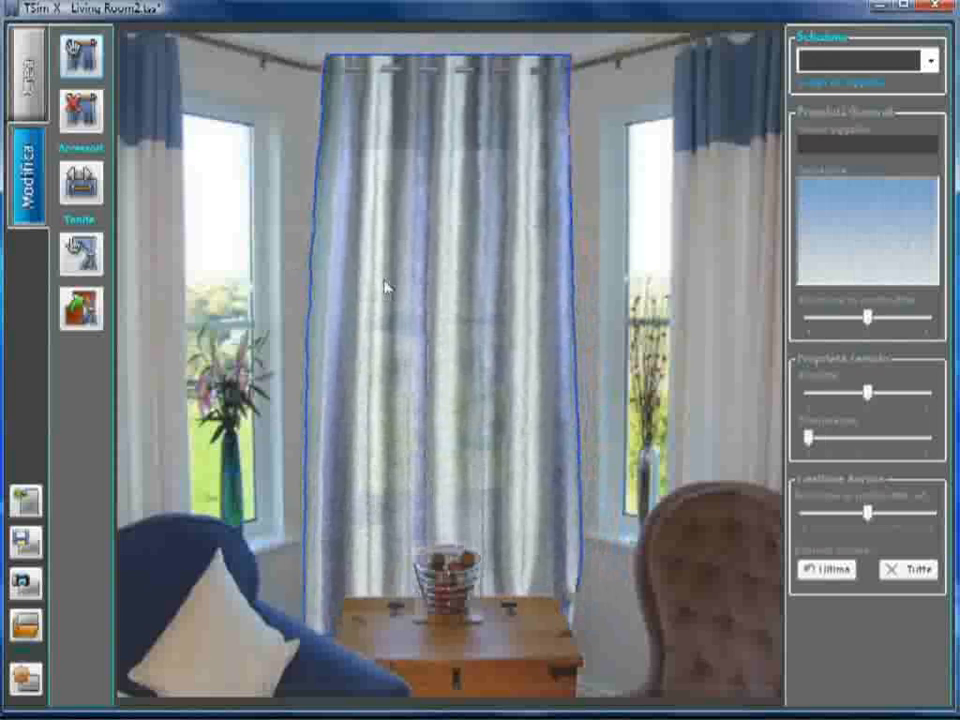
- Add the Poltrona image from the Textures folder as a foreground accessory over the brown armchair in the photo
click(28, 75)
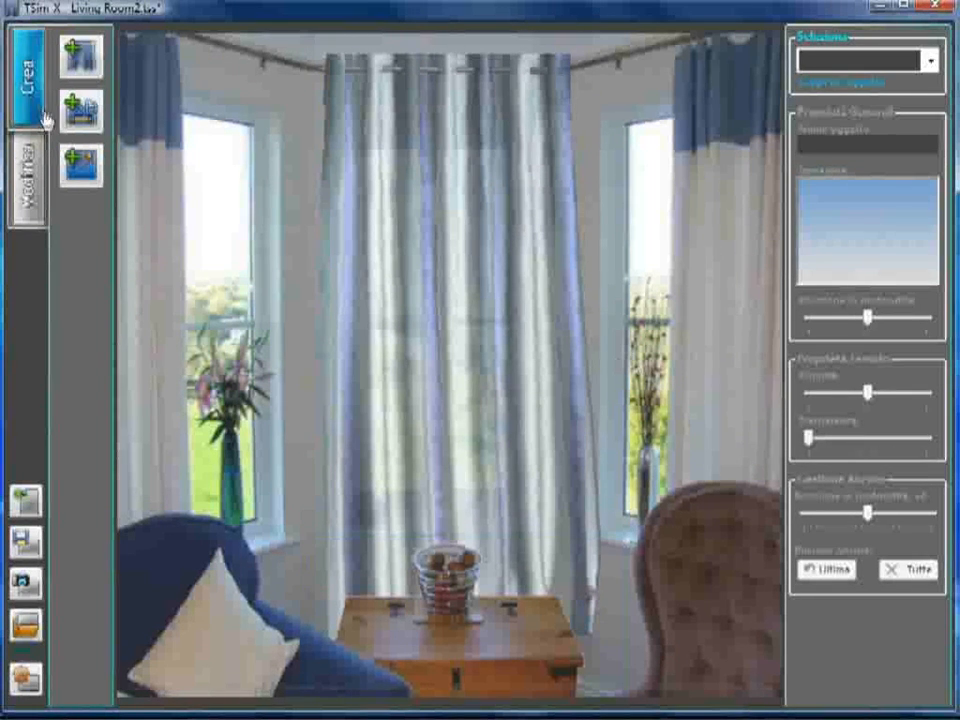
click(80, 112)
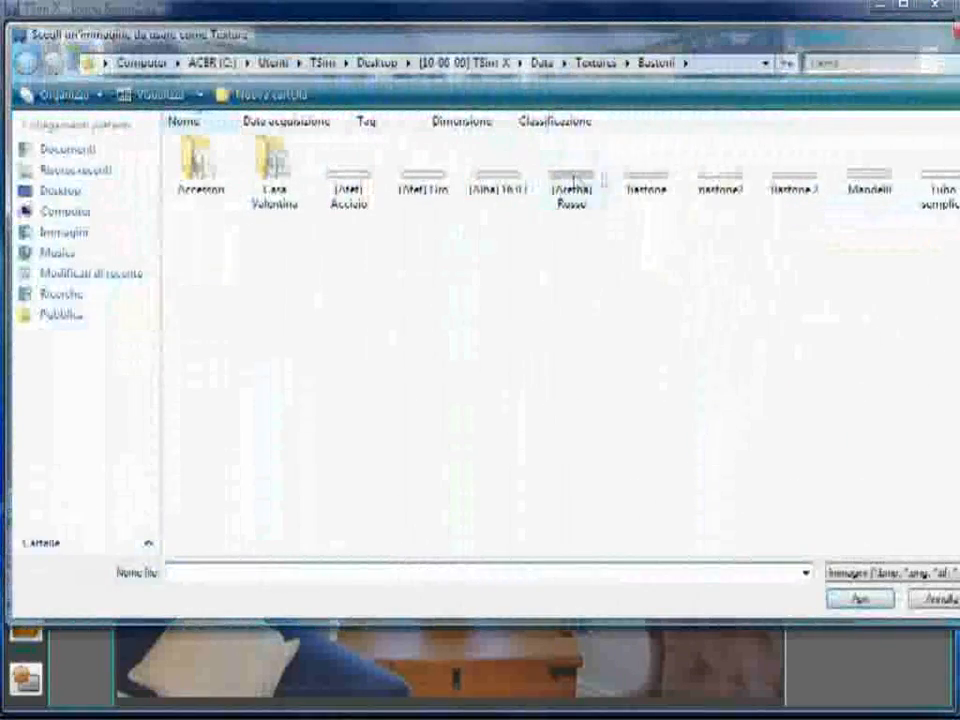
click(595, 62)
click(624, 165)
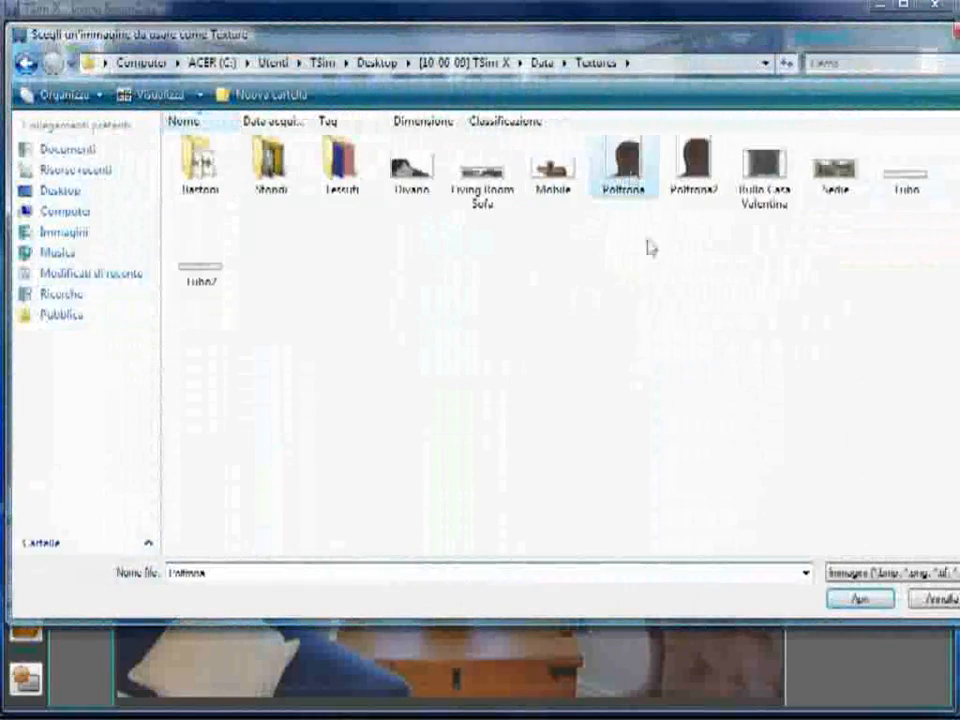
click(858, 600)
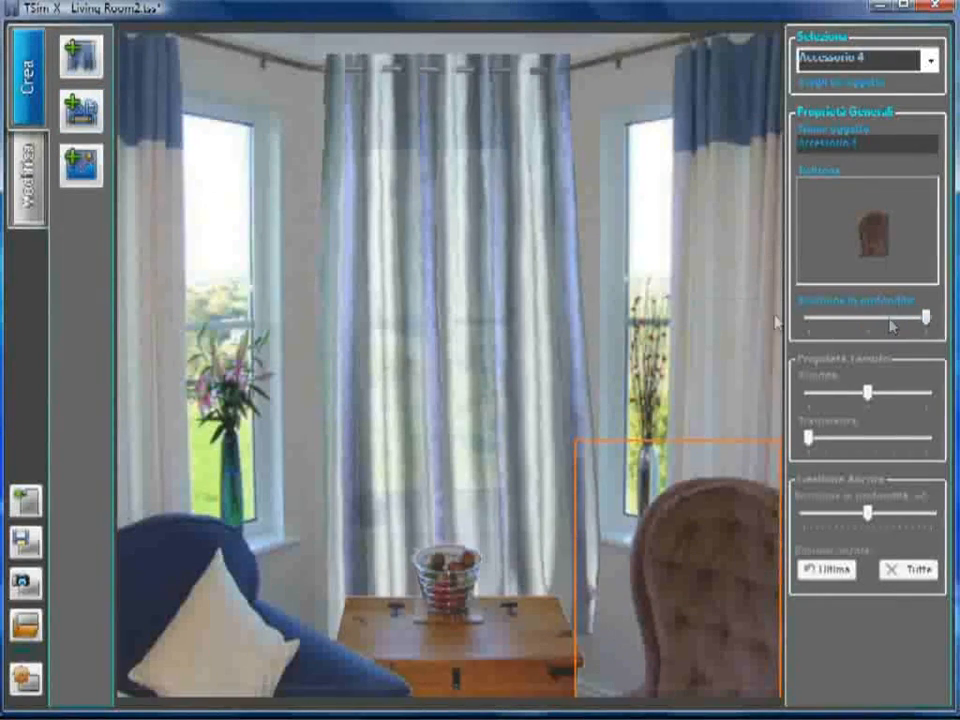
- Select the central curtain and nudge it slightly to the left behind the foreground furniture
click(521, 290)
mouse_move(521, 290)
mouse_down()
mouse_move(630, 318)
mouse_move(669, 317)
mouse_move(551, 326)
mouse_move(529, 293)
mouse_move(501, 281)
mouse_move(505, 290)
mouse_up()
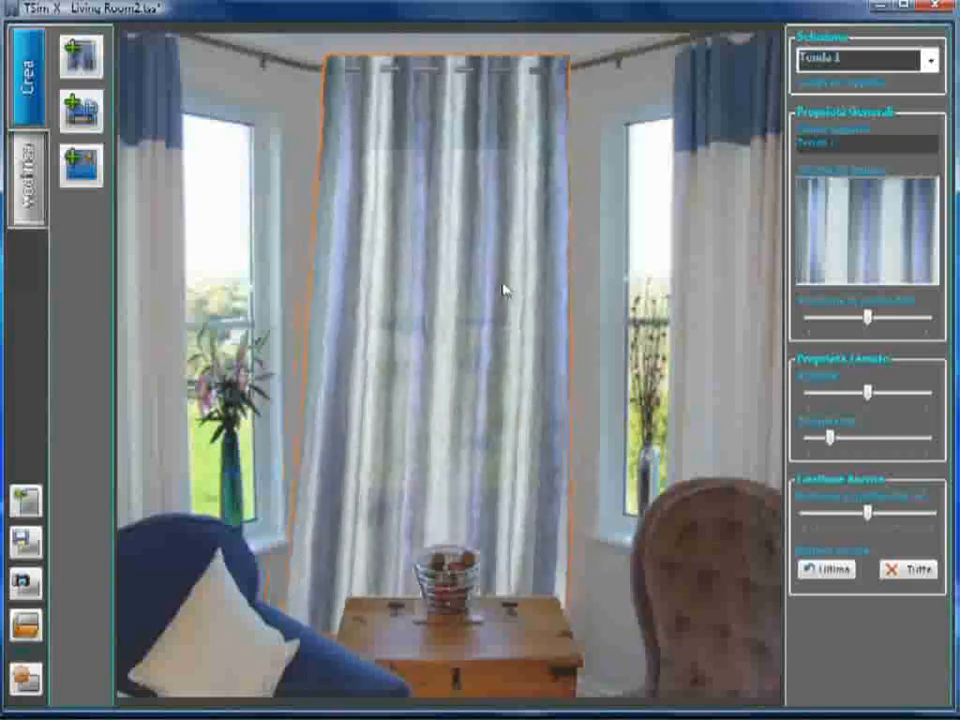